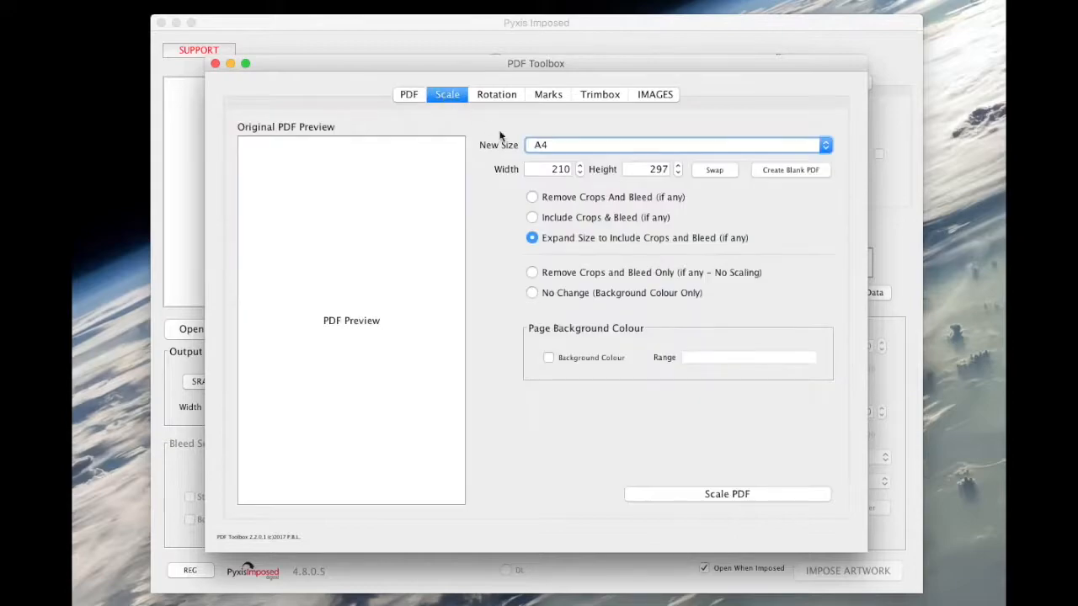
# Set the blank page size to 100 mm wide by 60 mm high.
pyautogui.moveTo(548, 170); pyautogui.dragTo(596, 174)
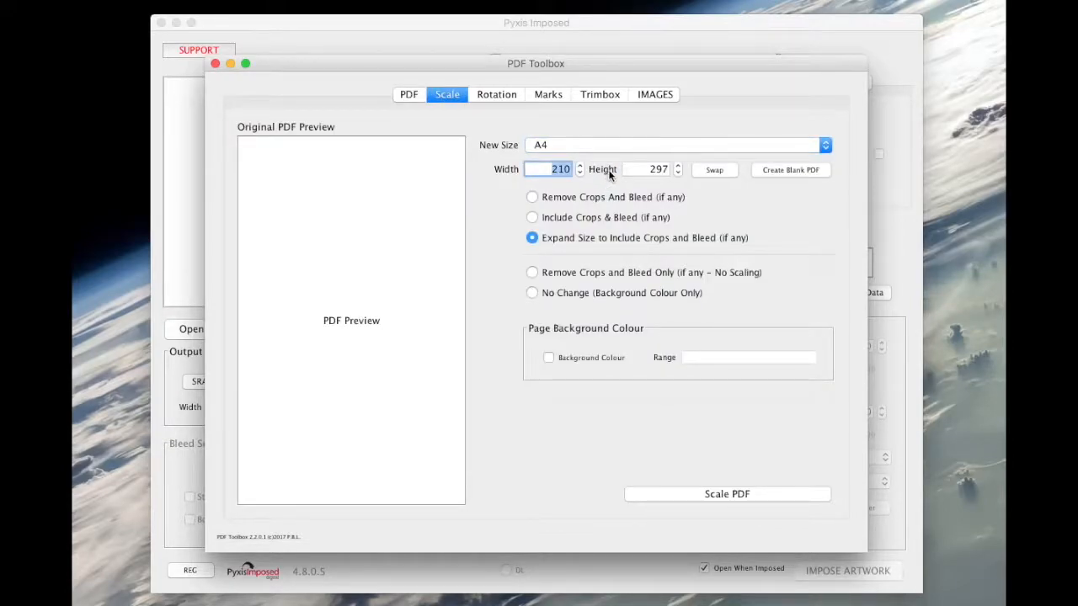
pyautogui.write('100')
pyautogui.press('Tab')
pyautogui.click(716, 177)
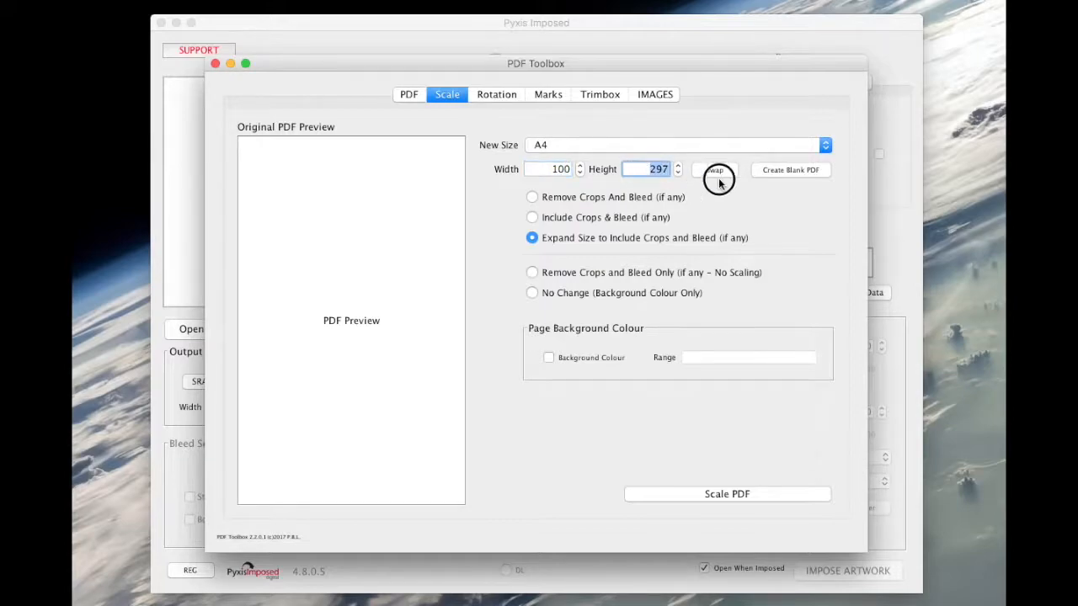
pyautogui.write('60')
# Create a blank PDF of that size and save it as "blank 100 x 60.pdf" in 4805 Samples.
pyautogui.click(792, 169)
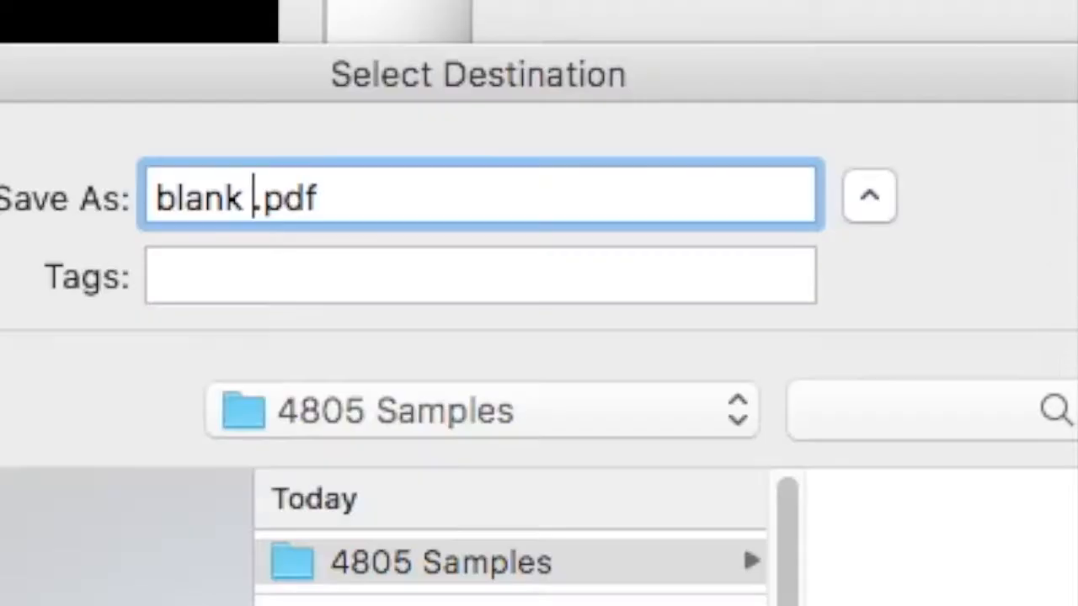
pyautogui.write('100 x 60')
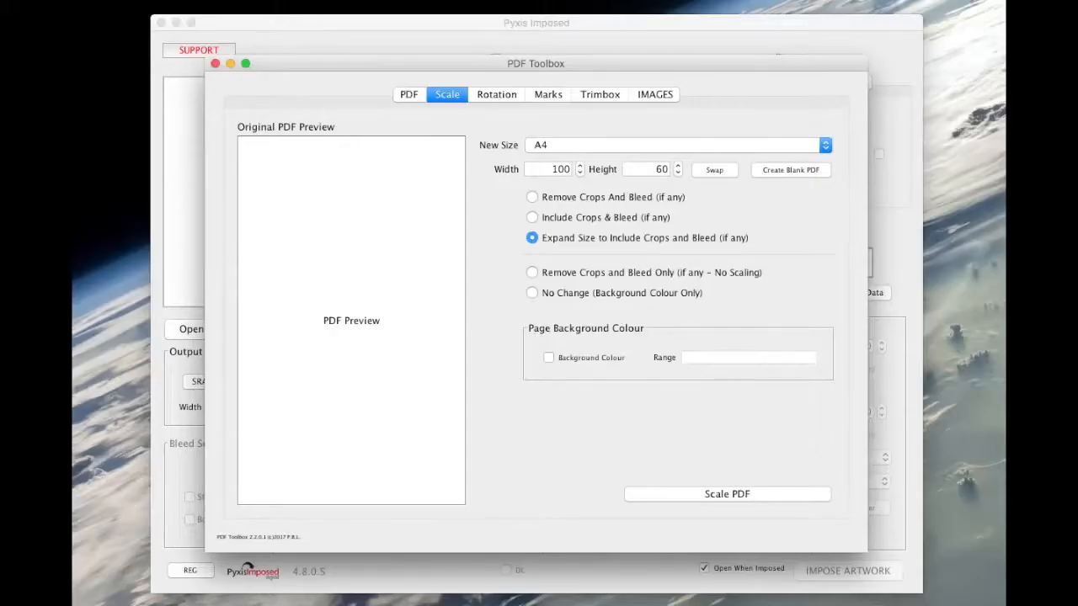
pyautogui.click(215, 63)
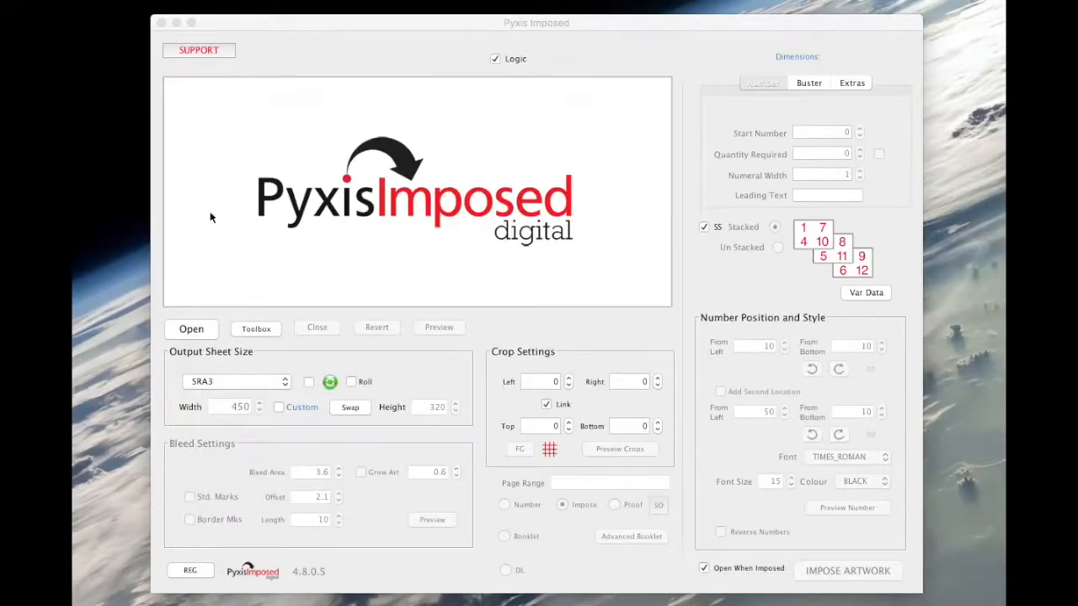
# Open the file blank 100 x 60.pdf for imposition.
pyautogui.click(195, 331)
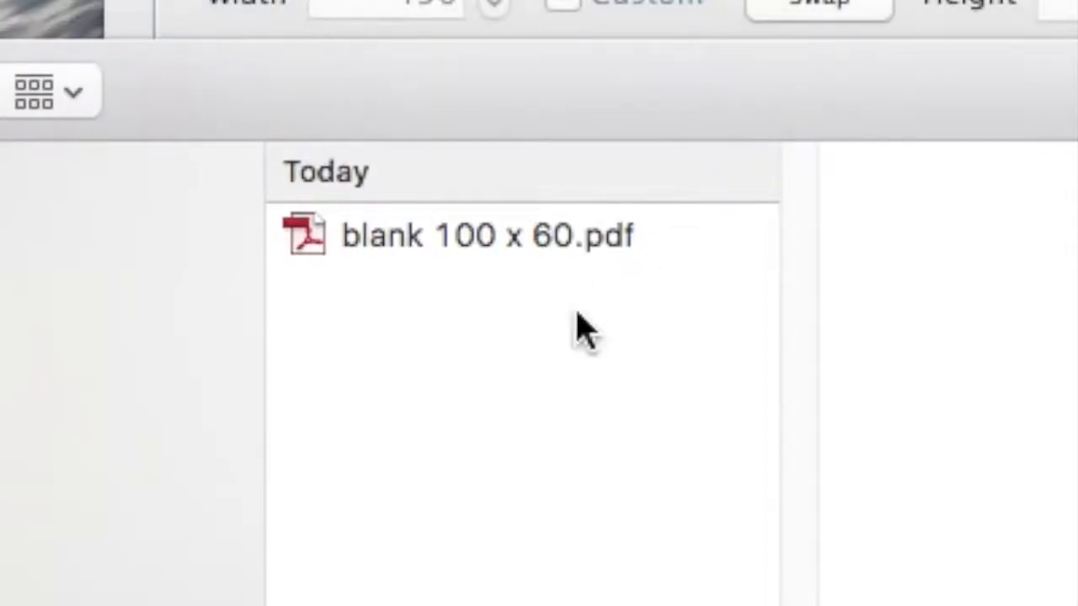
pyautogui.click(316, 244)
pyautogui.doubleClick(315, 243)
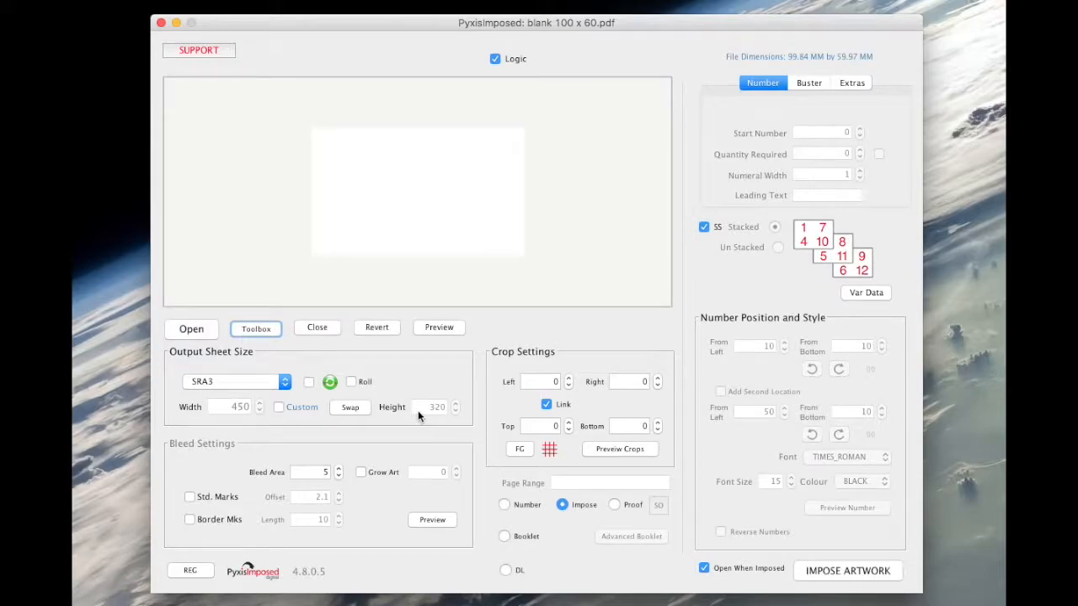
# Open the variable data module and load the data file uk-500.csv.
pyautogui.click(867, 292)
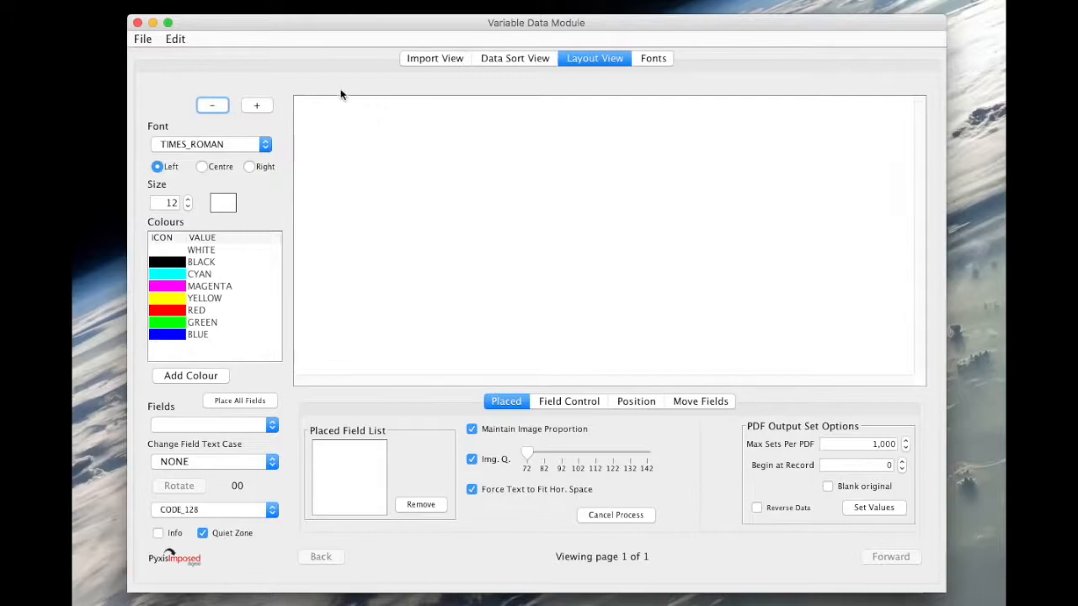
pyautogui.click(145, 39)
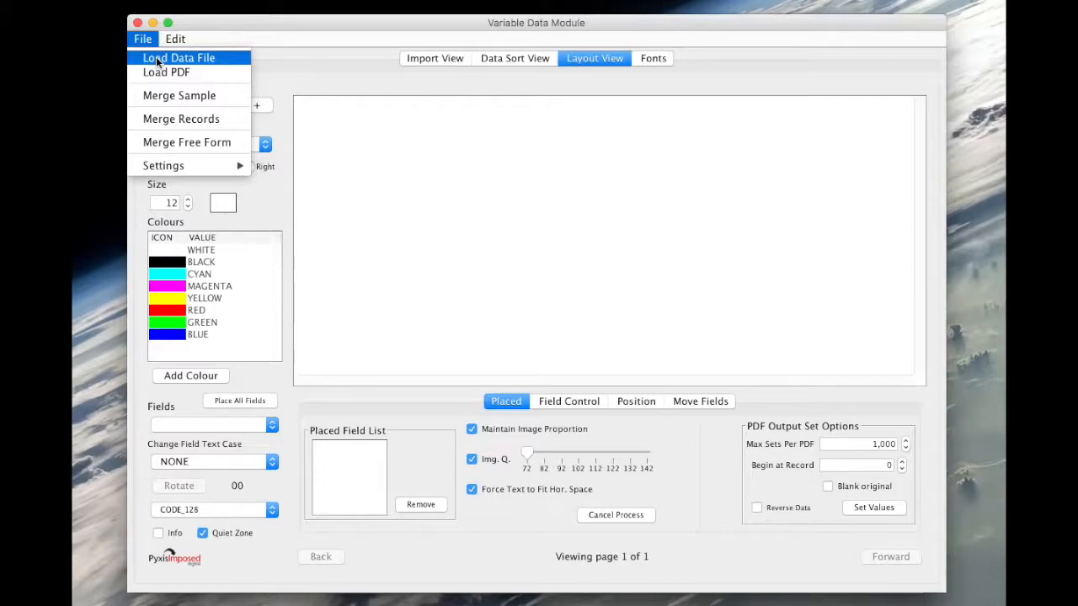
pyautogui.click(169, 58)
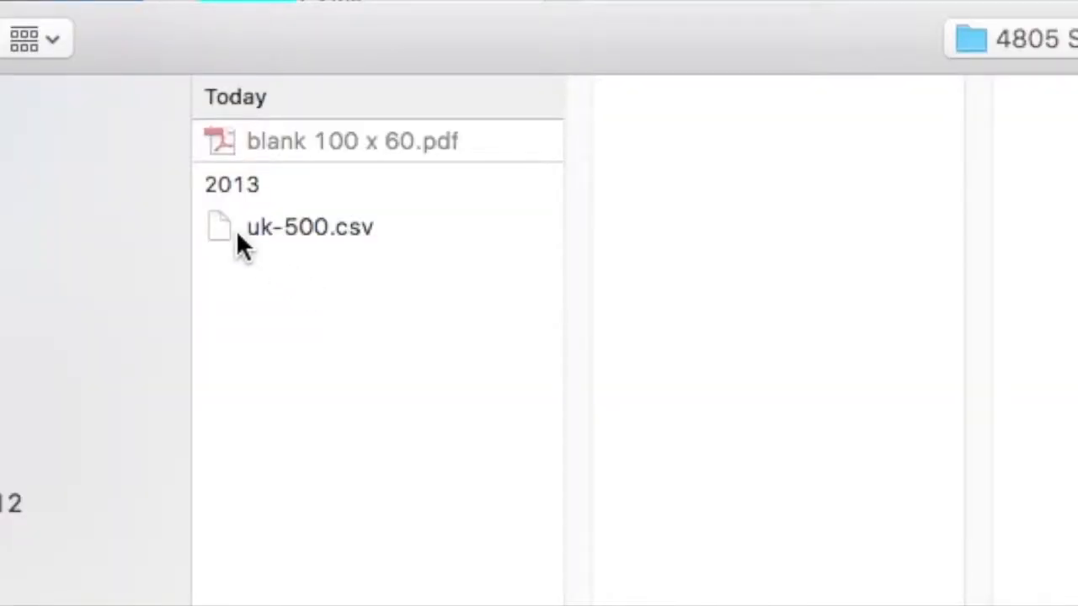
pyautogui.doubleClick(236, 230)
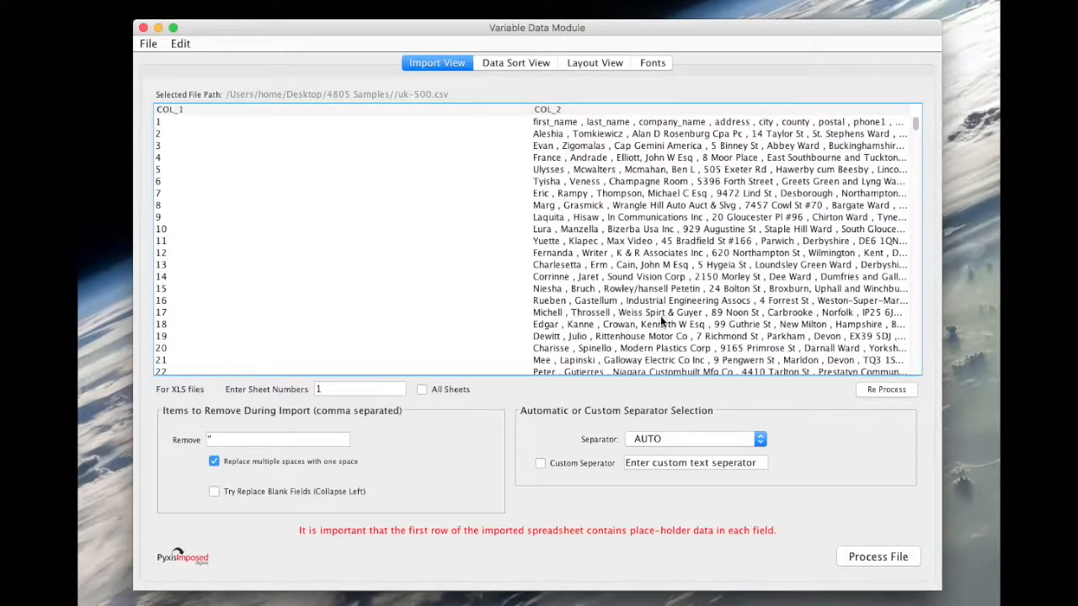
# Set the data separator to COMMA so the CSV splits into columns.
pyautogui.click(660, 437)
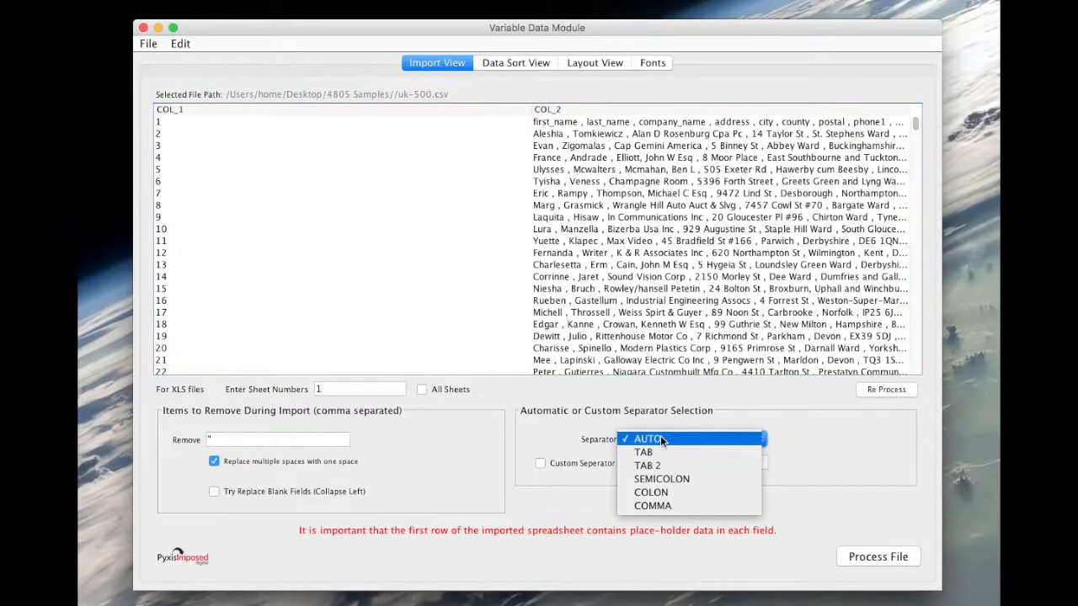
pyautogui.click(659, 505)
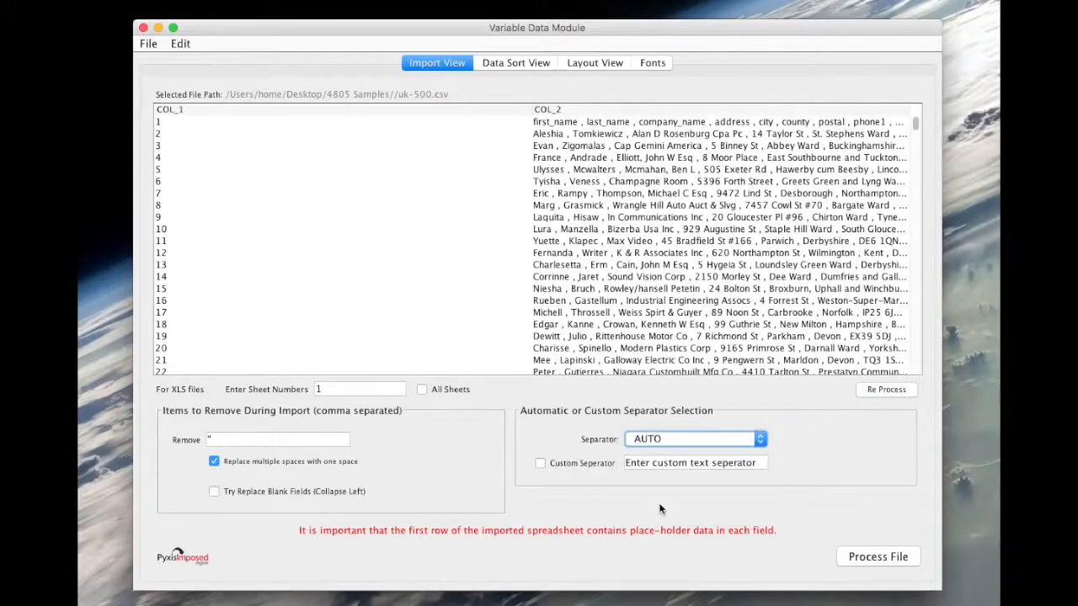
pyautogui.moveTo(939, 588); pyautogui.dragTo(990, 601)
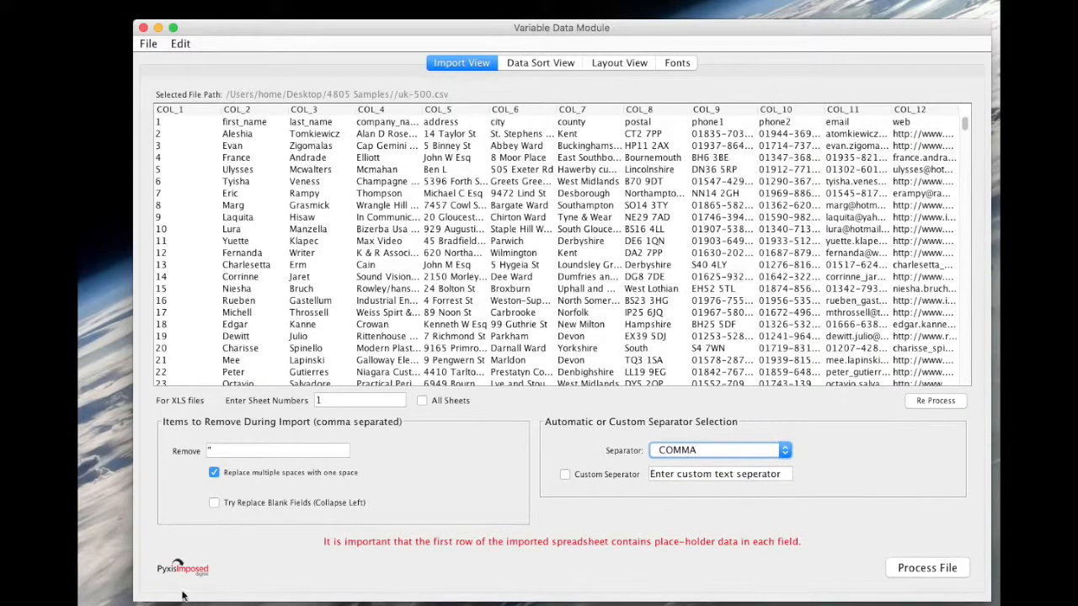
pyautogui.moveTo(133, 601); pyautogui.dragTo(91, 600)
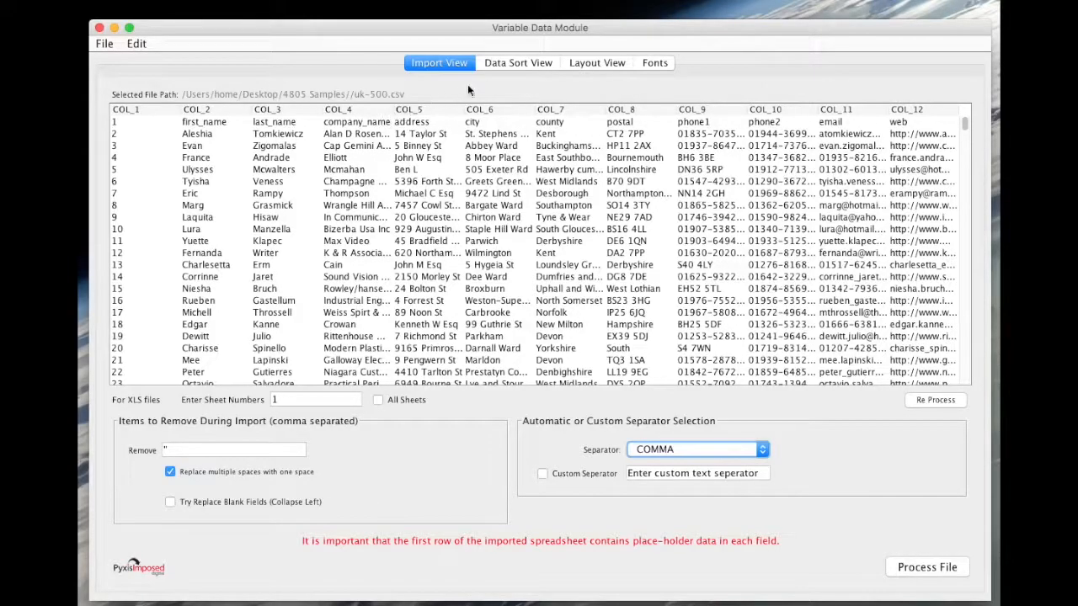
# Add COL_2 and COL_3 together as a single data field in the data sort view.
pyautogui.click(517, 64)
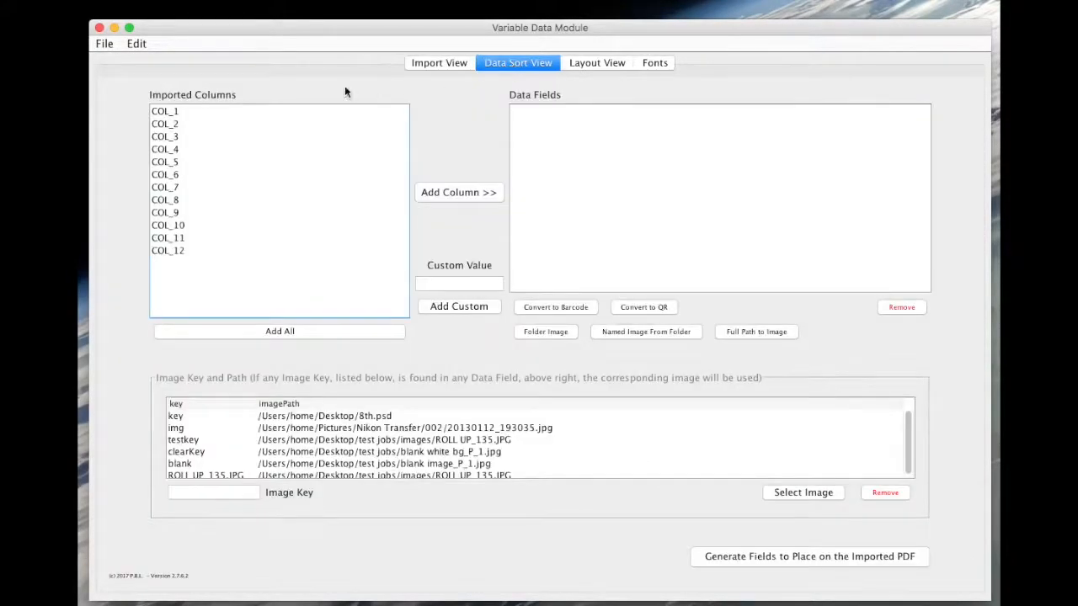
pyautogui.click(171, 124)
pyautogui.keyDown('shift'); pyautogui.click(169, 137); pyautogui.keyUp('shift')
pyautogui.rightClick(168, 138)
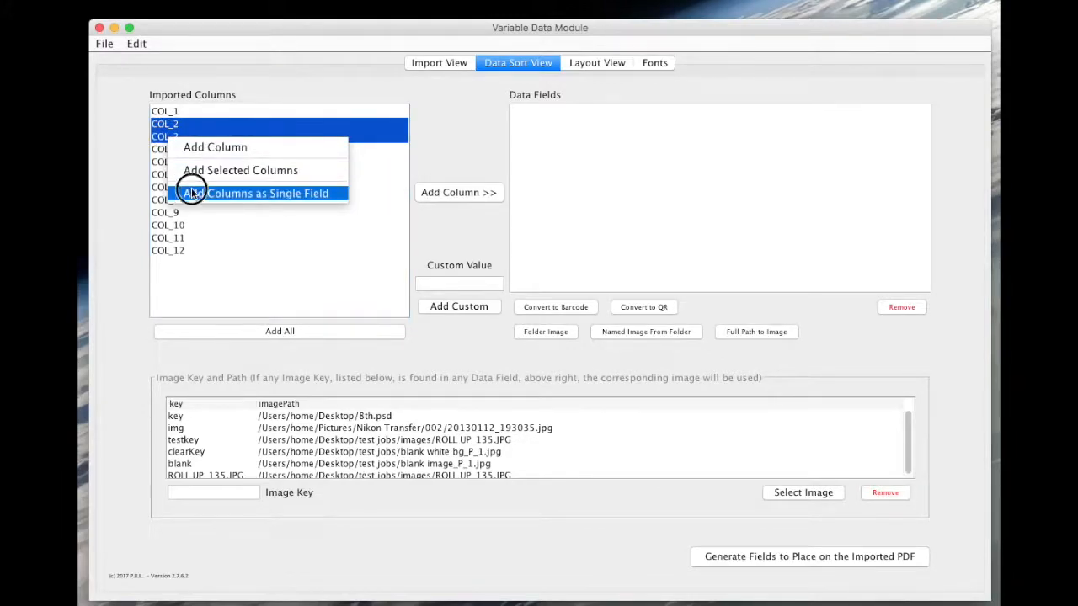
pyautogui.click(190, 189)
# Add columns COL_4 through COL_8 as separate data fields.
pyautogui.click(165, 150)
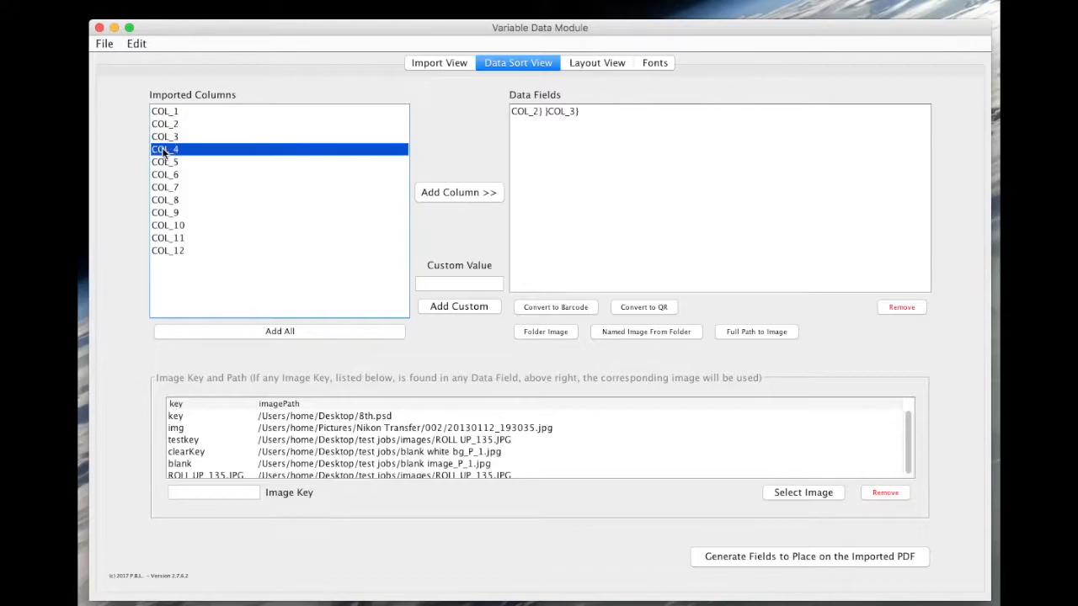
pyautogui.keyDown('shift'); pyautogui.click(166, 201); pyautogui.keyUp('shift')
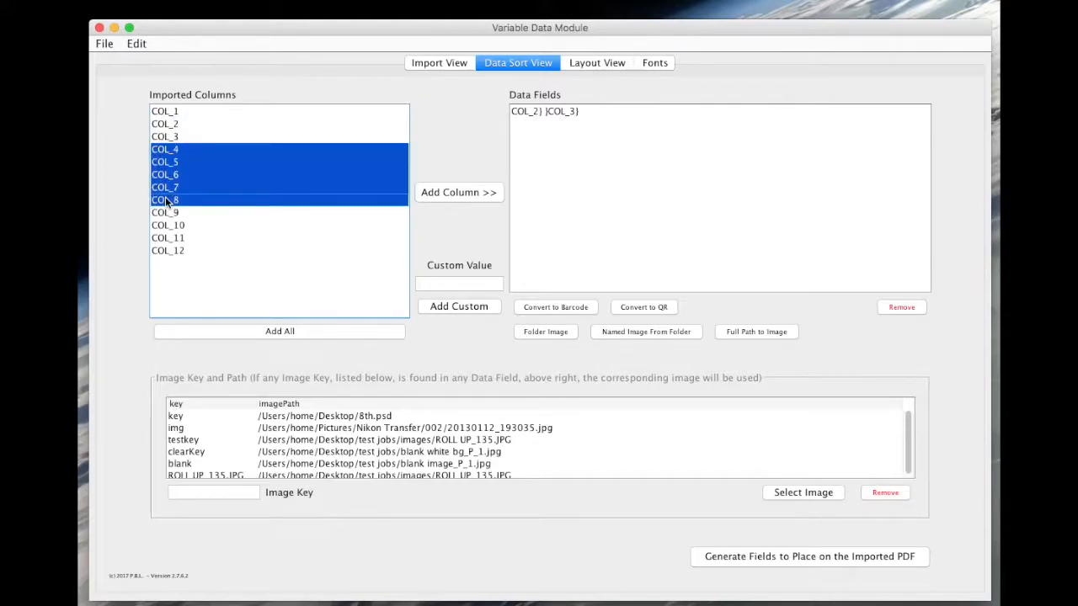
pyautogui.rightClick(169, 202)
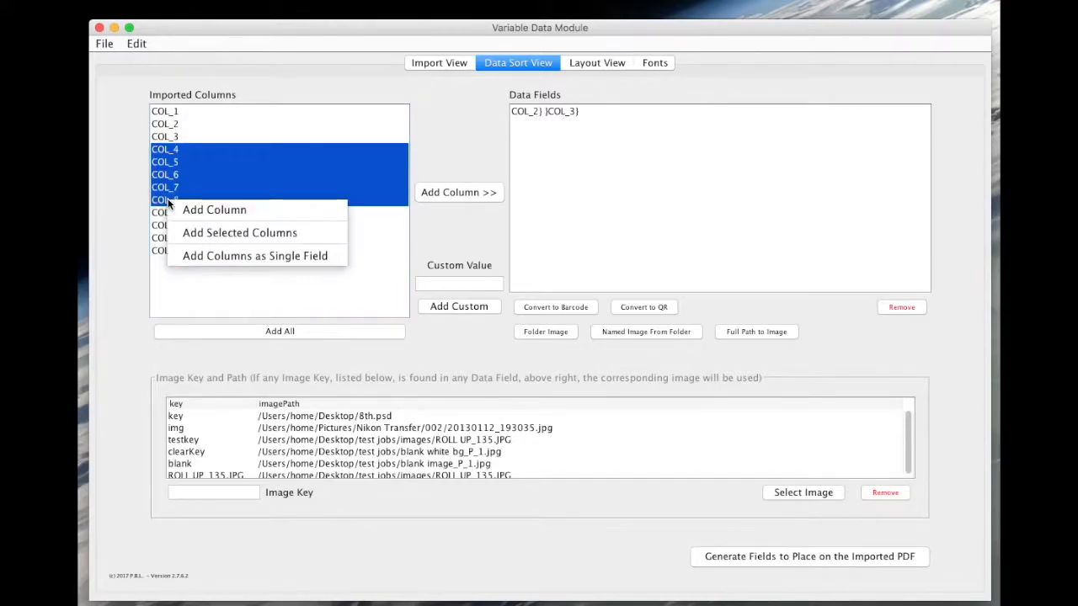
pyautogui.click(193, 235)
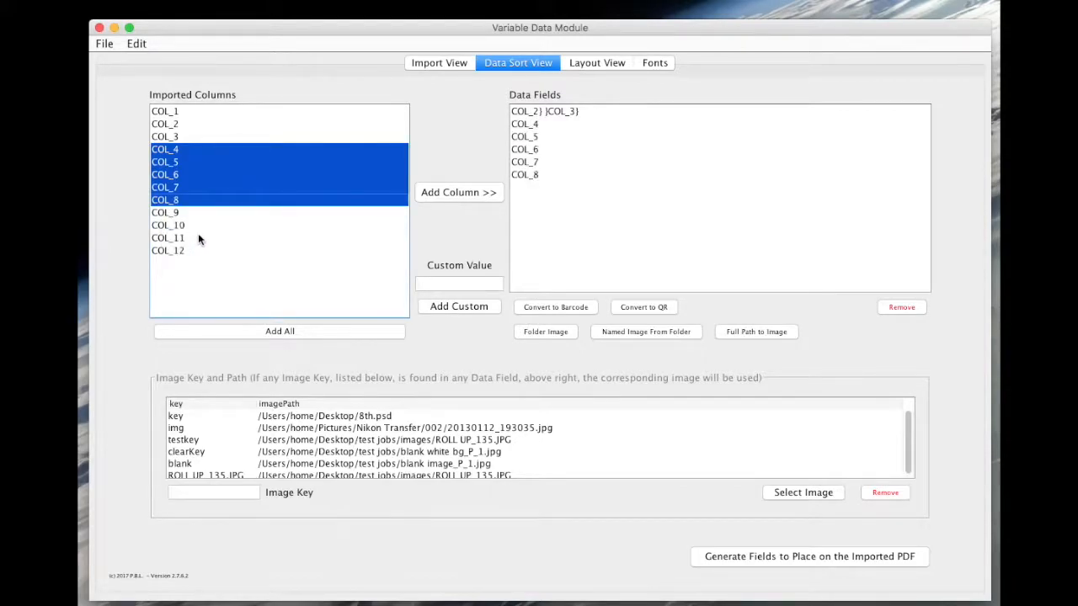
# Add COL_1 to the data fields twice.
pyautogui.click(439, 64)
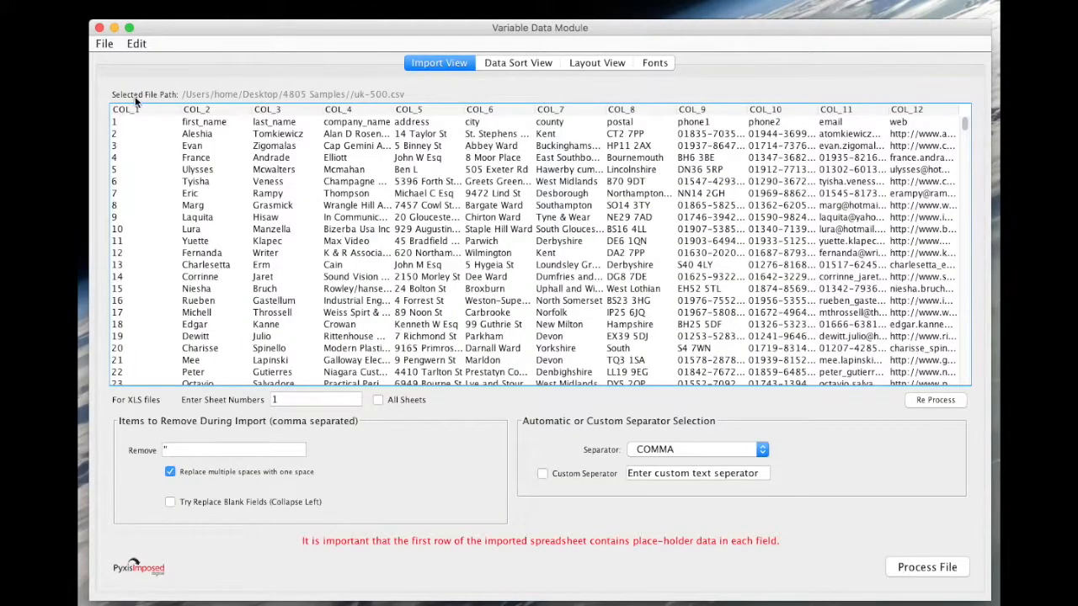
pyautogui.click(524, 64)
pyautogui.click(163, 111)
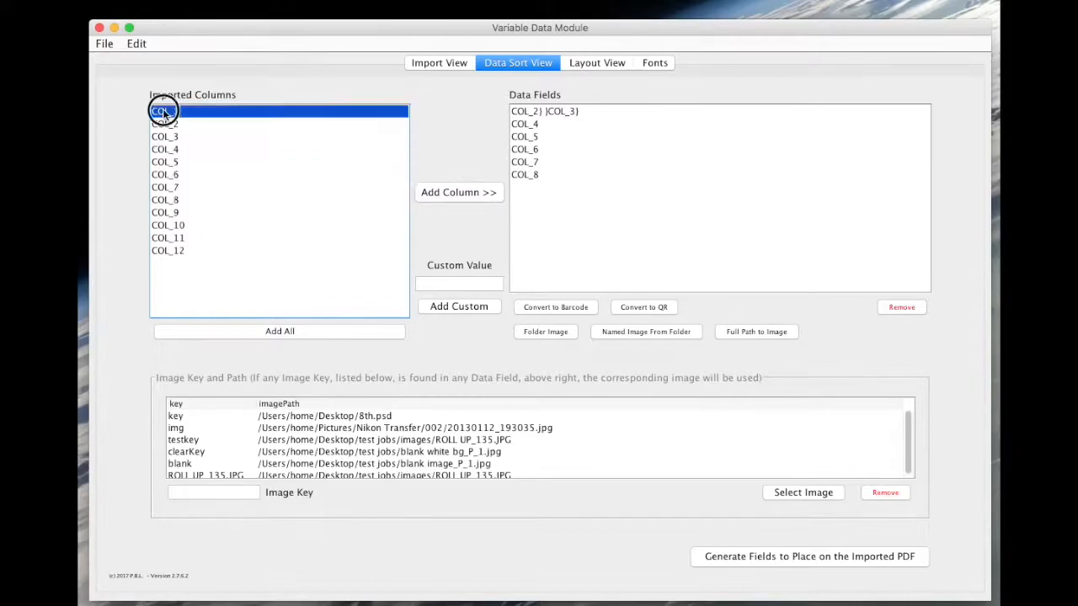
pyautogui.click(443, 192)
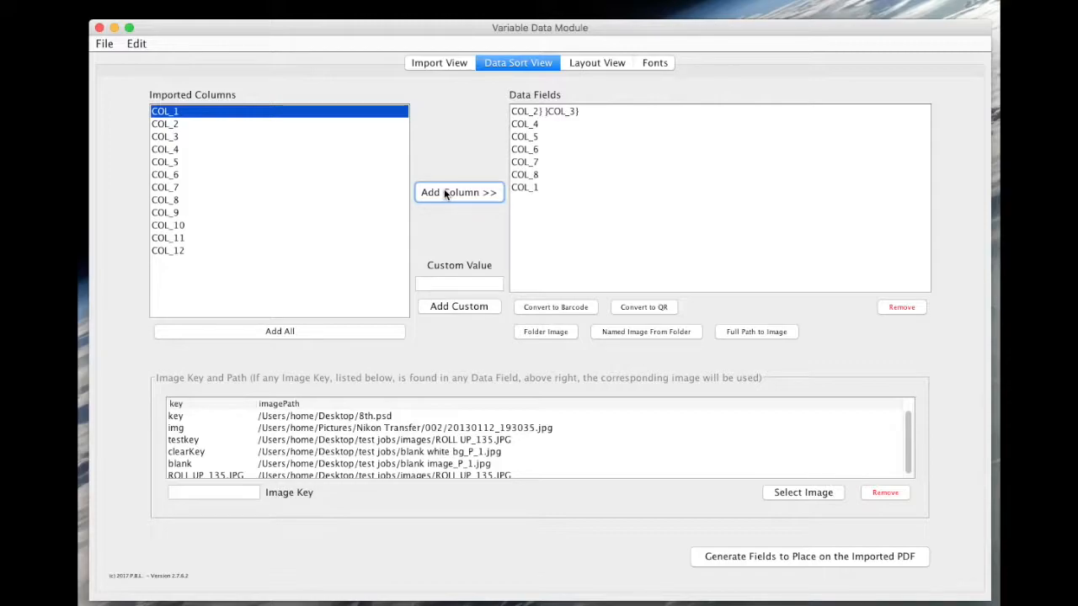
pyautogui.click(443, 192)
# Convert the second COL_1 data field to a barcode.
pyautogui.click(524, 201)
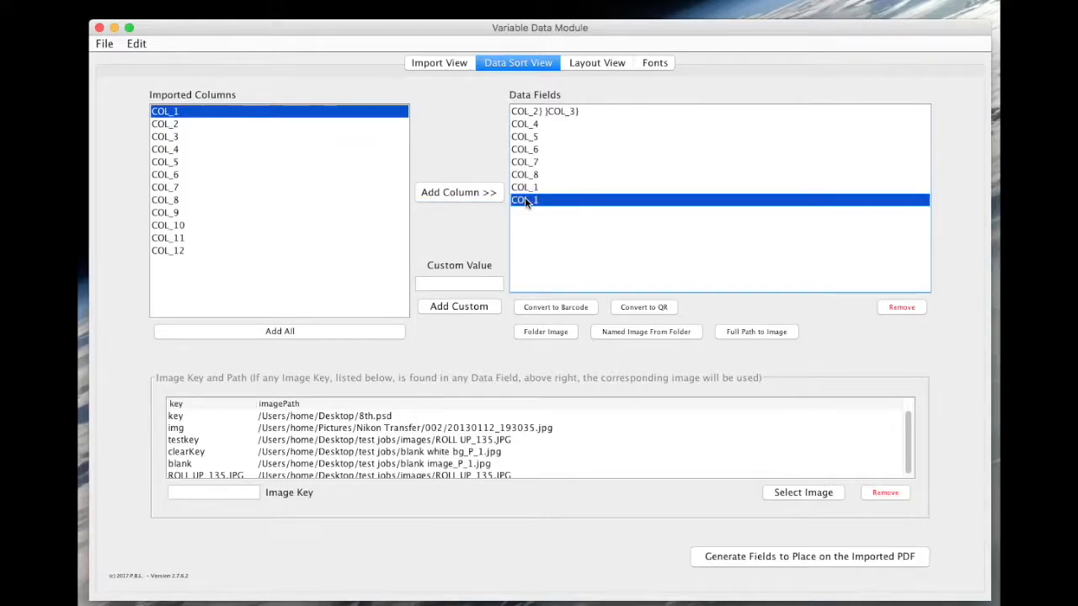
pyautogui.click(570, 306)
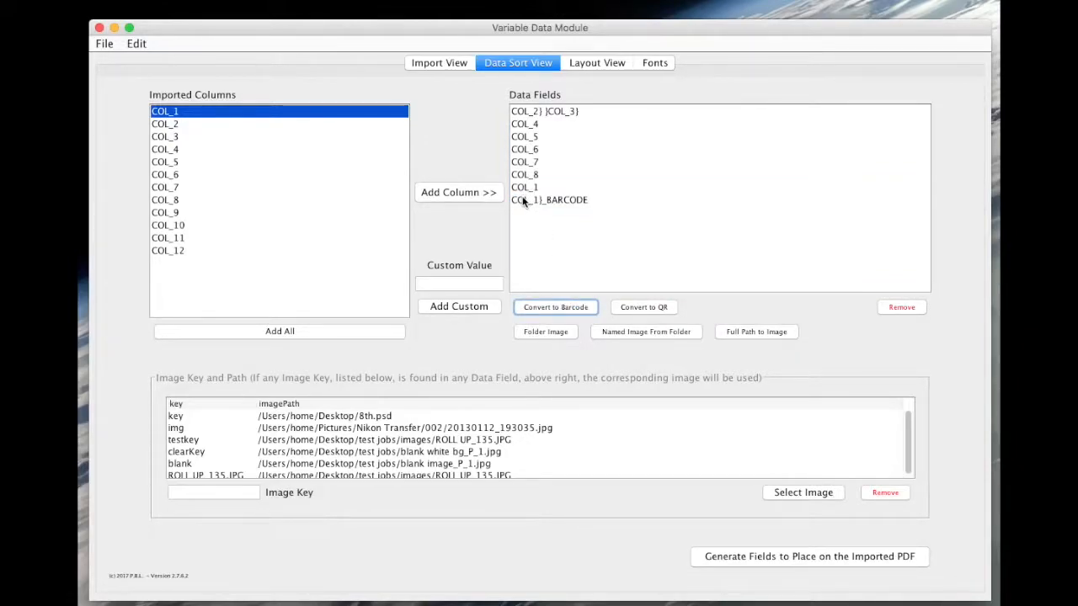
# Generate the fields to place on the imported PDF and dismiss the barcode reminder.
pyautogui.click(768, 556)
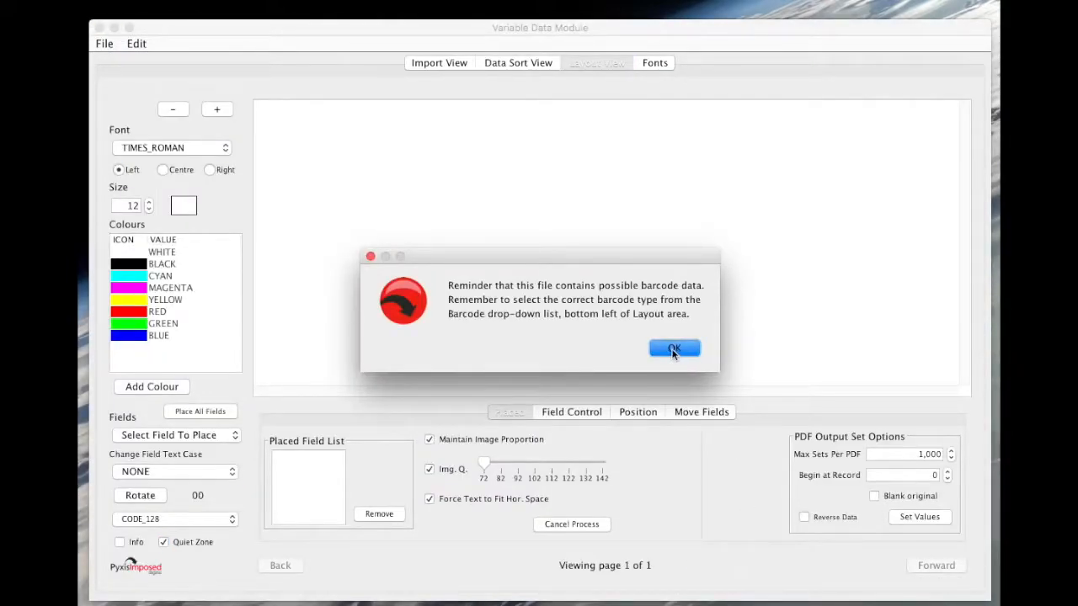
pyautogui.click(673, 350)
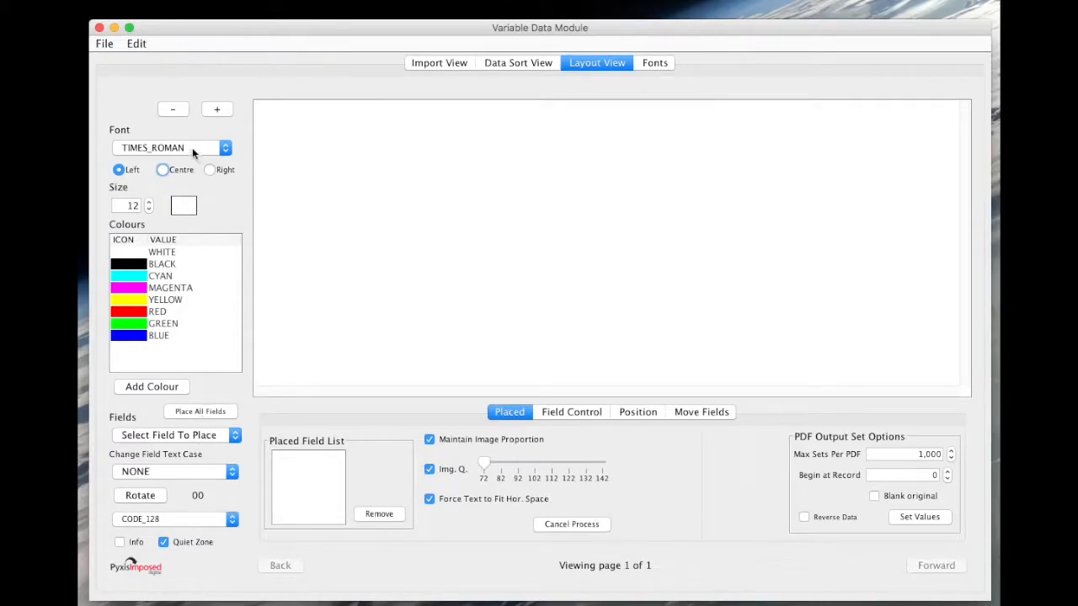
# Place all fields onto the blank page layout.
pyautogui.click(175, 112)
pyautogui.click(211, 412)
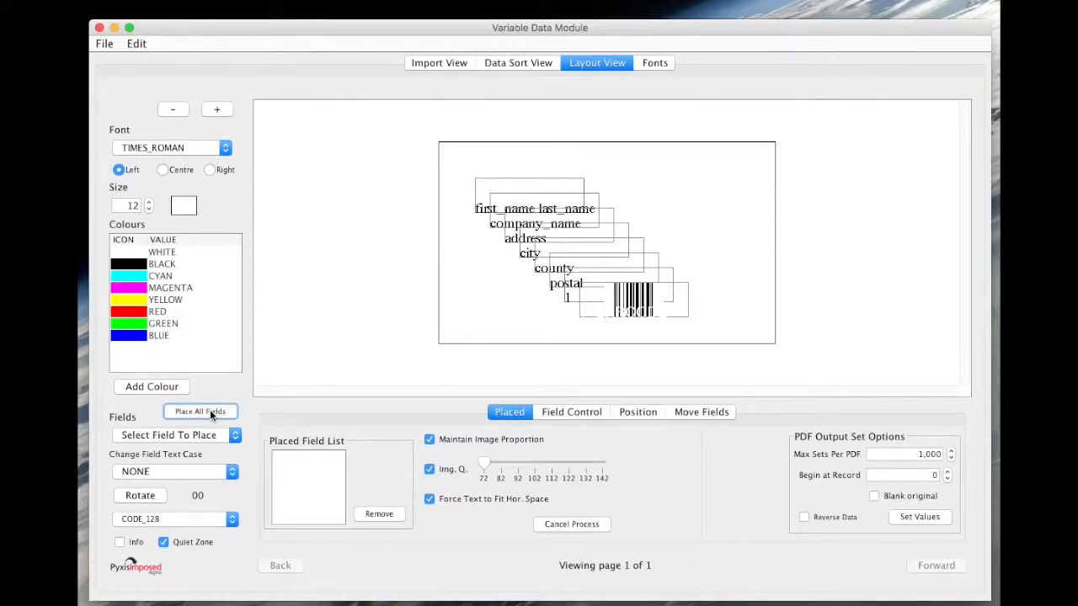
# Move the barcode field to the page's top-right corner.
pyautogui.click(640, 314)
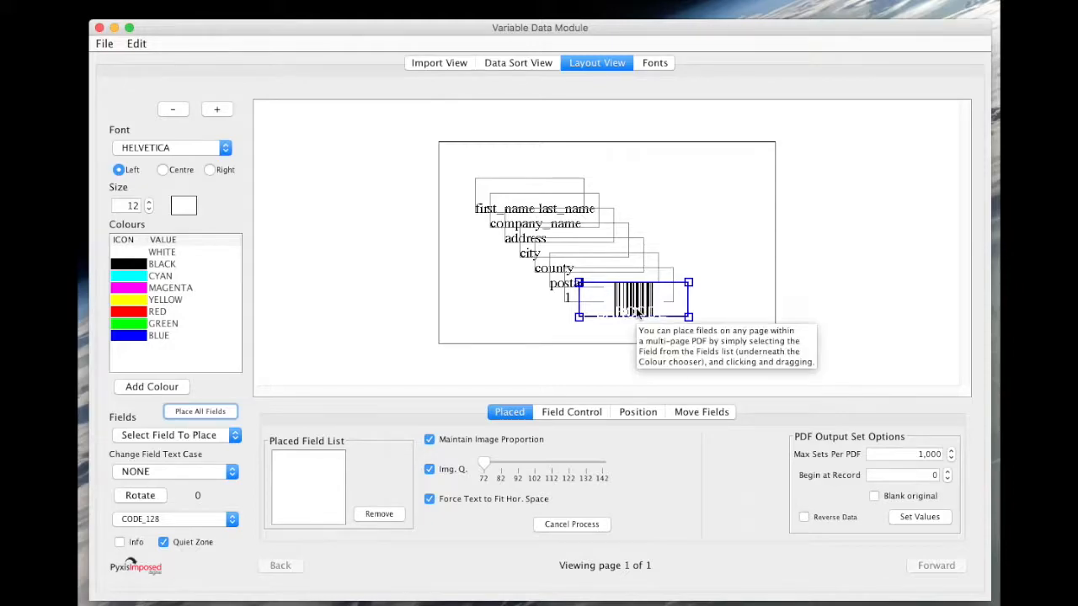
pyautogui.moveTo(637, 313); pyautogui.dragTo(731, 185)
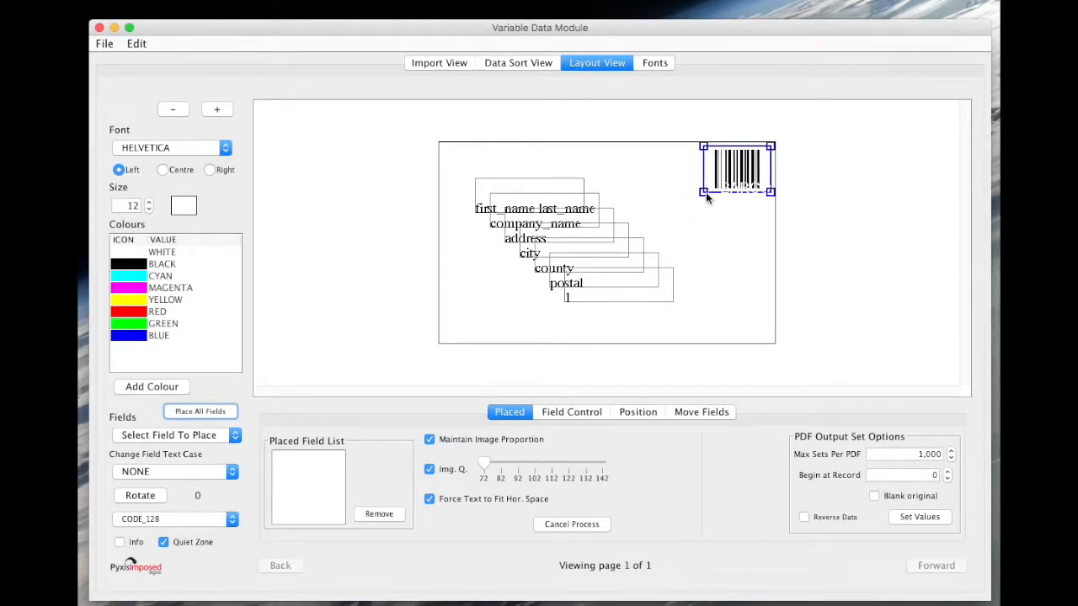
pyautogui.click(726, 173)
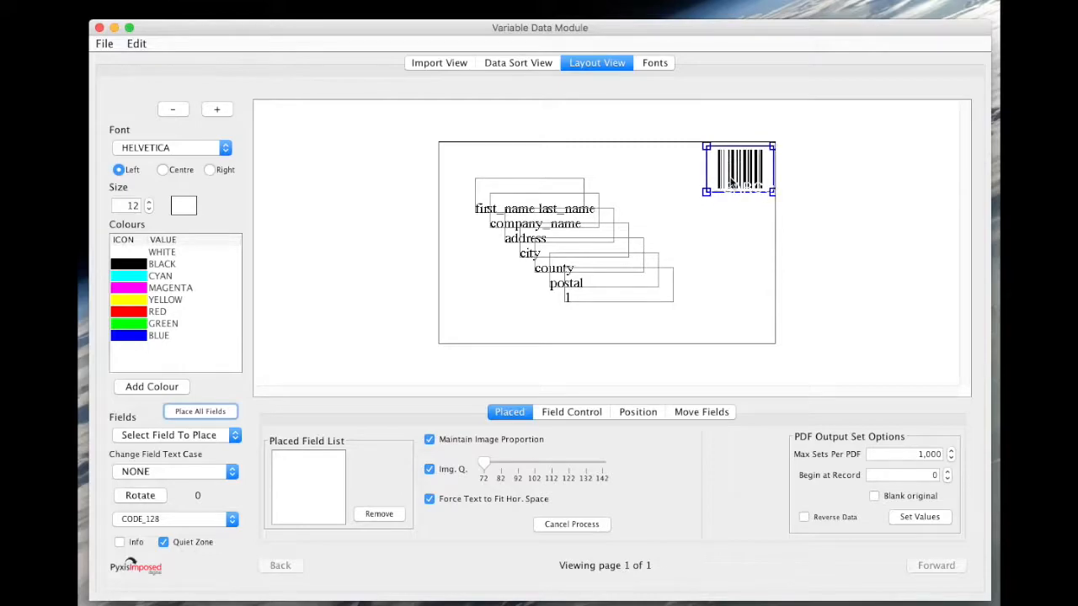
# Rearrange the fields, moving the barcode to the top-left and stretching the name field across the page beneath it.
pyautogui.click(462, 194)
pyautogui.moveTo(462, 194); pyautogui.dragTo(478, 160)
pyautogui.moveTo(713, 169); pyautogui.dragTo(460, 163)
pyautogui.moveTo(522, 202); pyautogui.dragTo(509, 276)
pyautogui.moveTo(560, 177); pyautogui.dragTo(559, 209)
pyautogui.moveTo(631, 204); pyautogui.dragTo(754, 201)
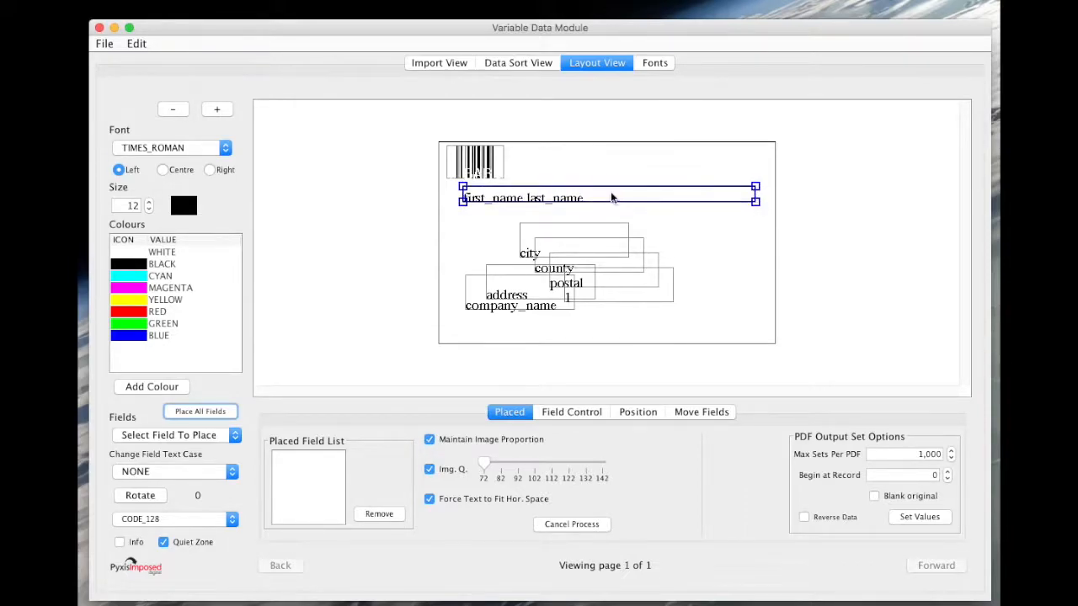
# Stack all fields left-aligned beneath the name field using the LEFT field alignment adjustment.
pyautogui.click(556, 413)
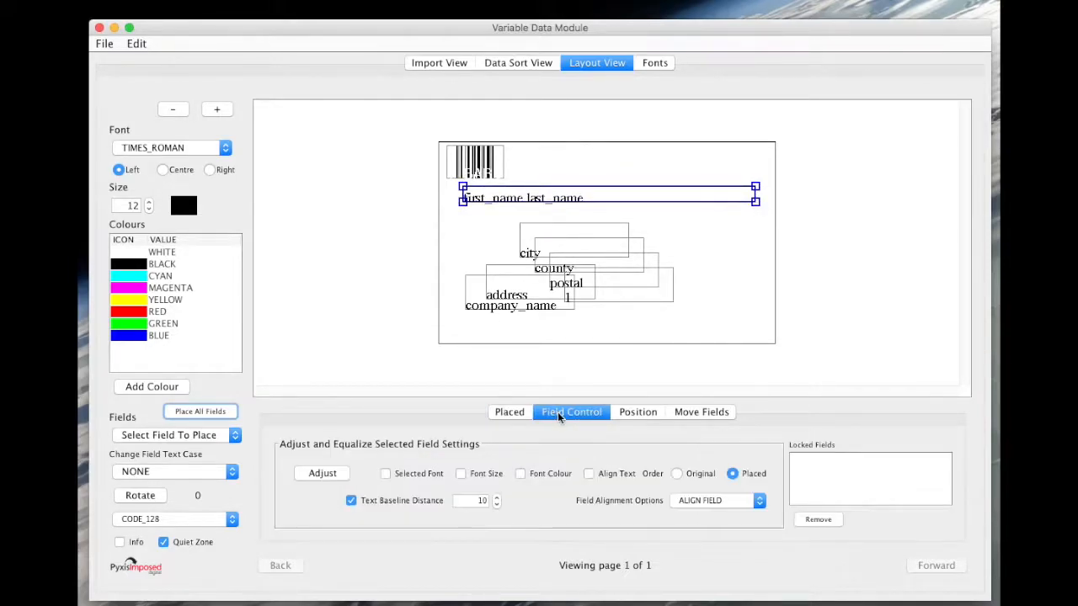
pyautogui.click(682, 501)
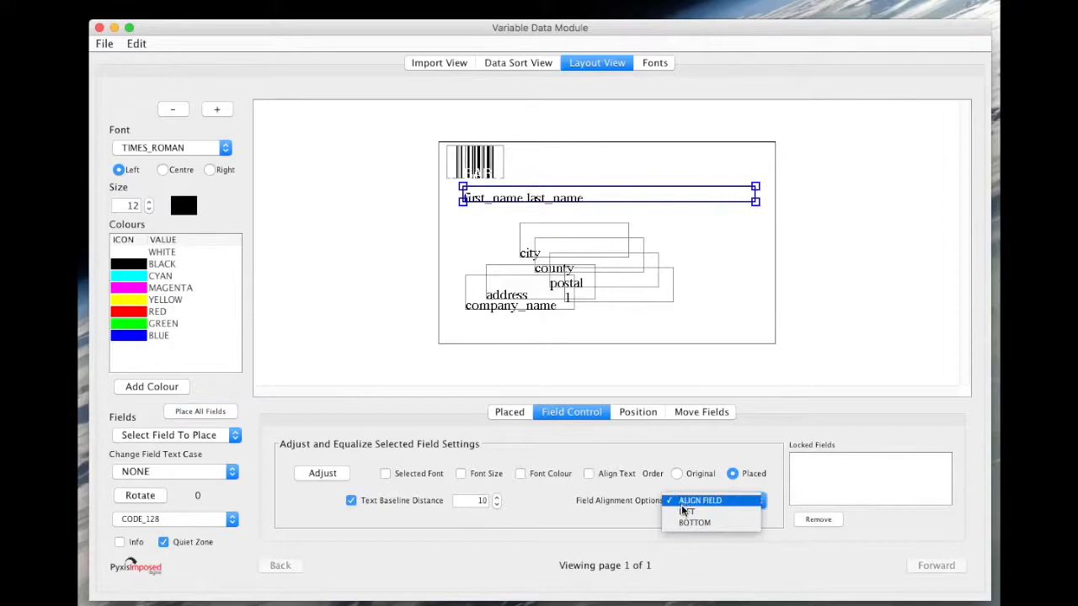
pyautogui.click(684, 512)
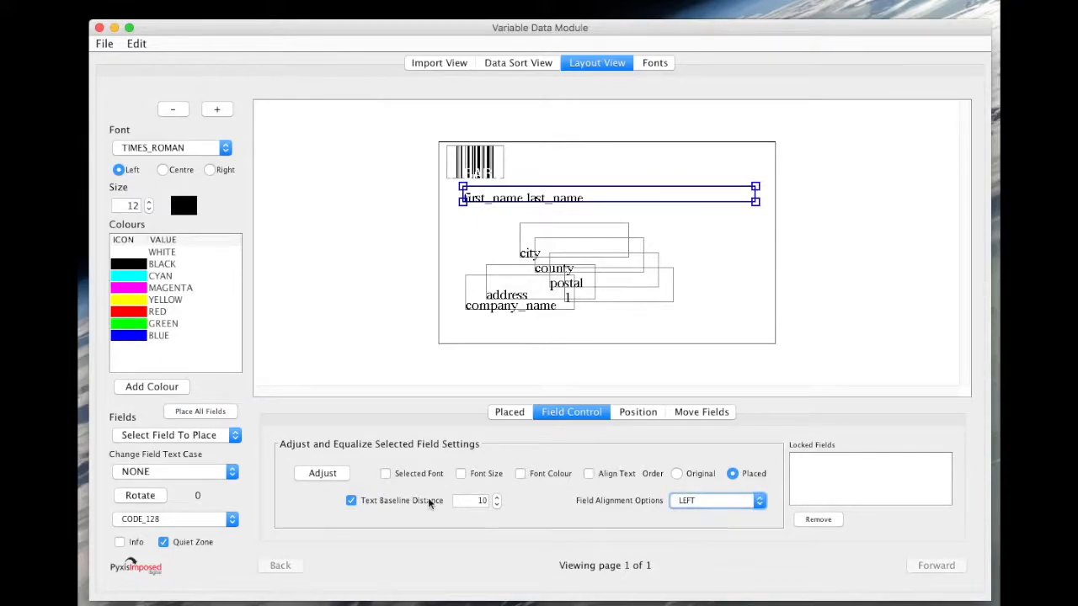
pyautogui.click(326, 473)
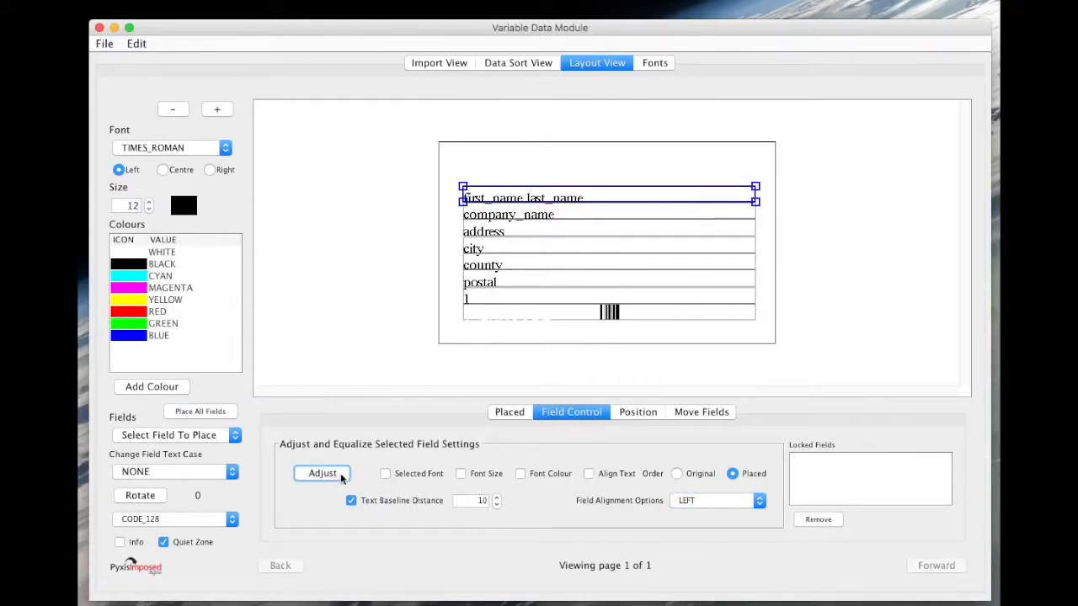
# Move the barcode field back to the page's top-left corner and lock it in place.
pyautogui.click(603, 314)
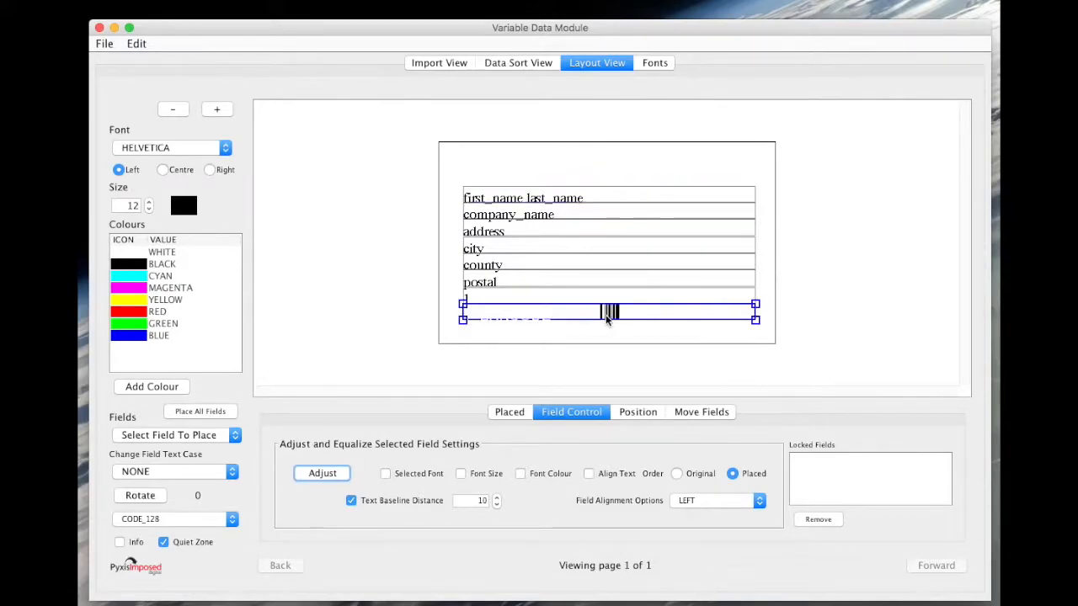
pyautogui.moveTo(467, 324); pyautogui.dragTo(479, 171)
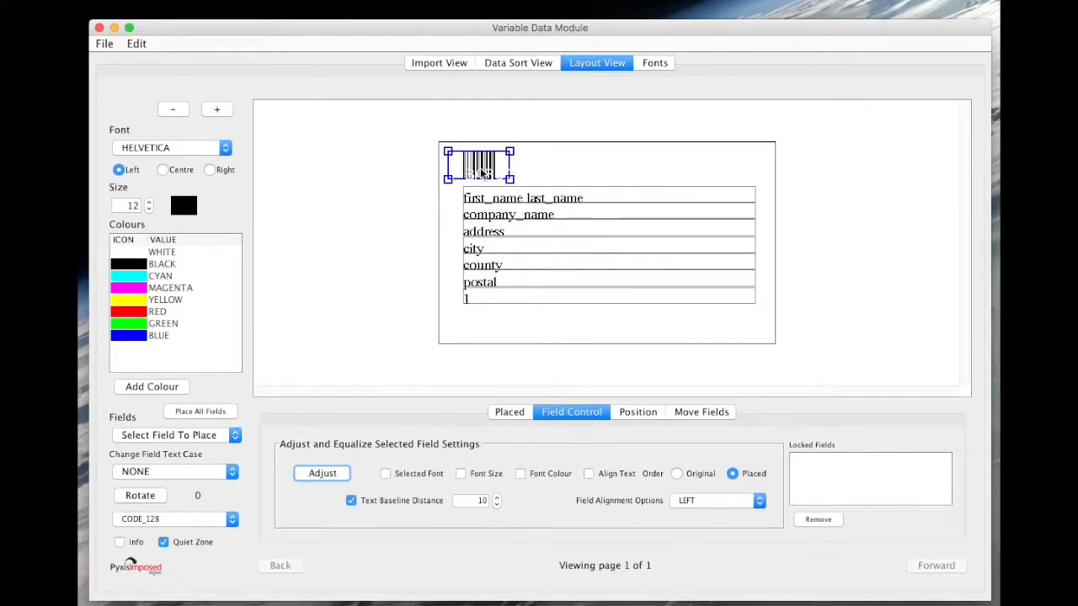
pyautogui.rightClick(480, 174)
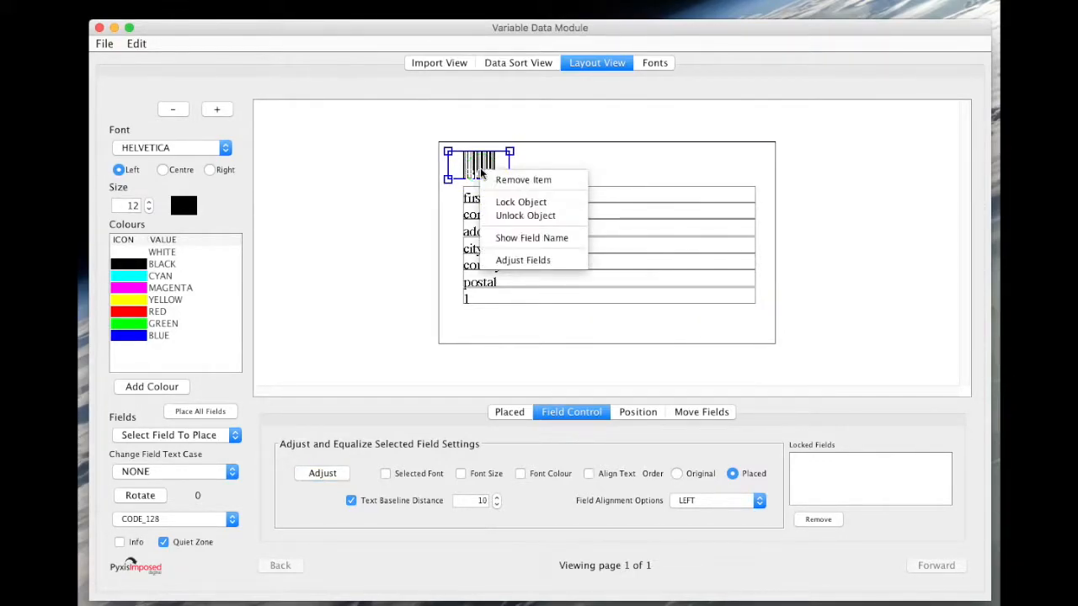
pyautogui.click(507, 203)
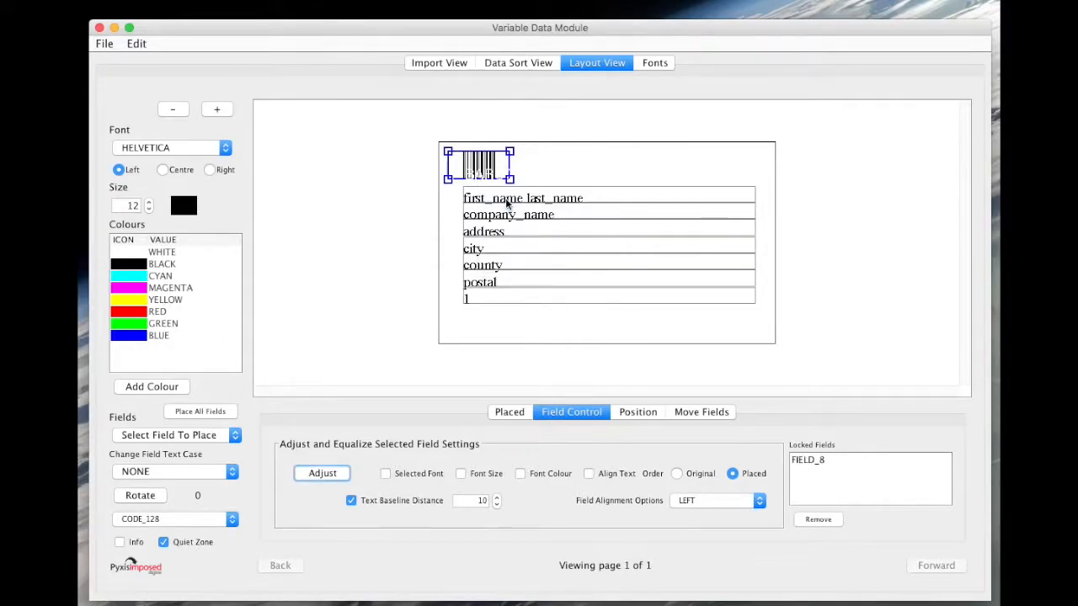
# Lower the name field slightly and re-adjust the stacked fields beneath it.
pyautogui.moveTo(683, 214); pyautogui.dragTo(667, 239)
pyautogui.click(663, 202)
pyautogui.moveTo(663, 202); pyautogui.dragTo(663, 208)
pyautogui.click(333, 473)
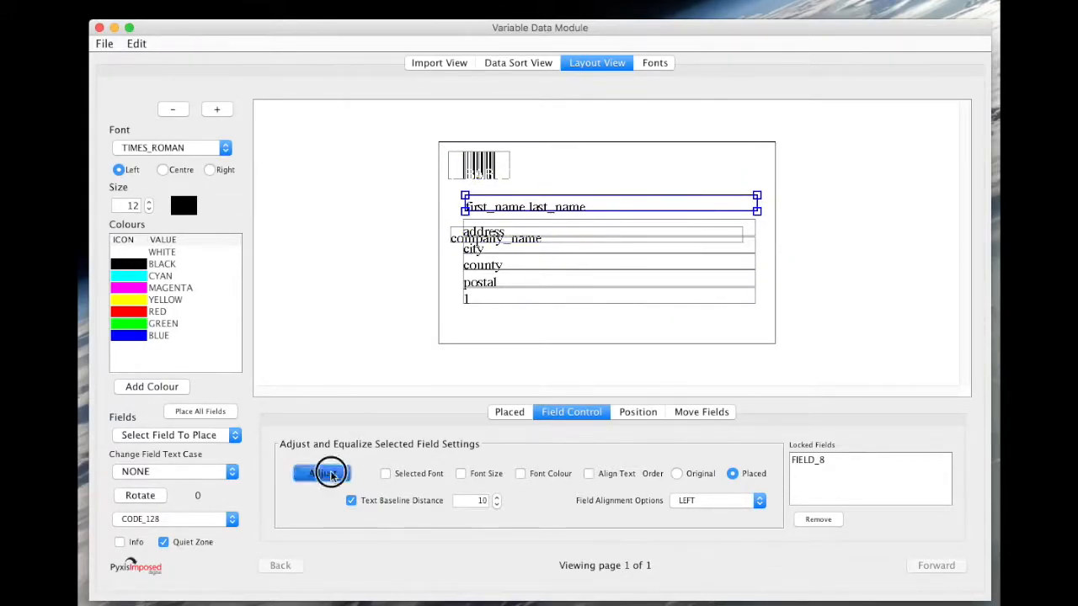
# Set the name field to Helvetica 14 pt and apply that font and size to all stacked fields.
pyautogui.click(188, 148)
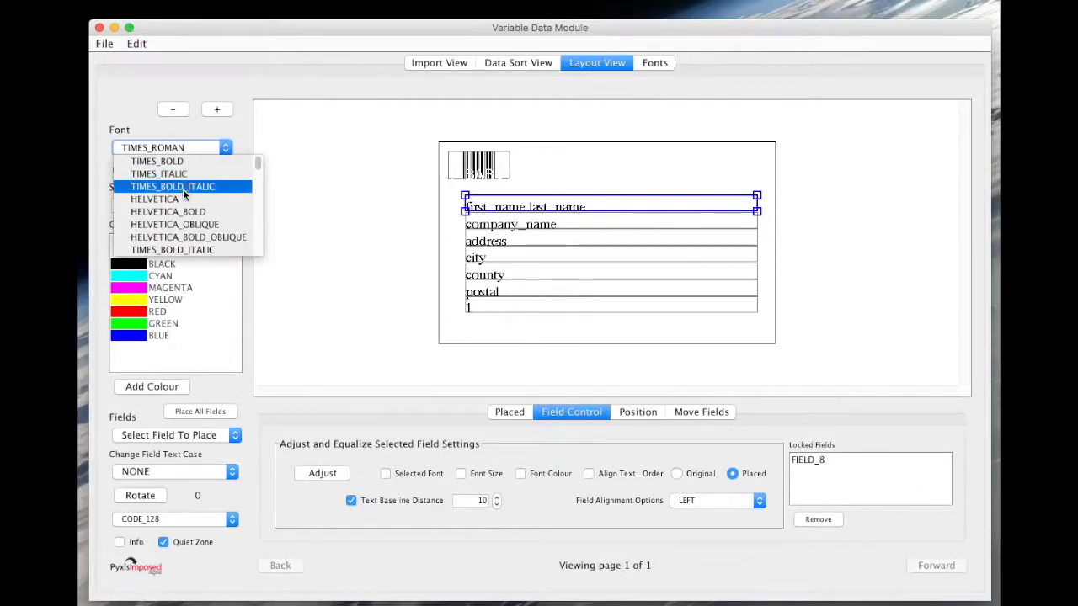
pyautogui.click(154, 200)
pyautogui.click(148, 203)
pyautogui.click(149, 203)
pyautogui.click(325, 473)
pyautogui.click(385, 473)
pyautogui.click(460, 474)
pyautogui.click(325, 473)
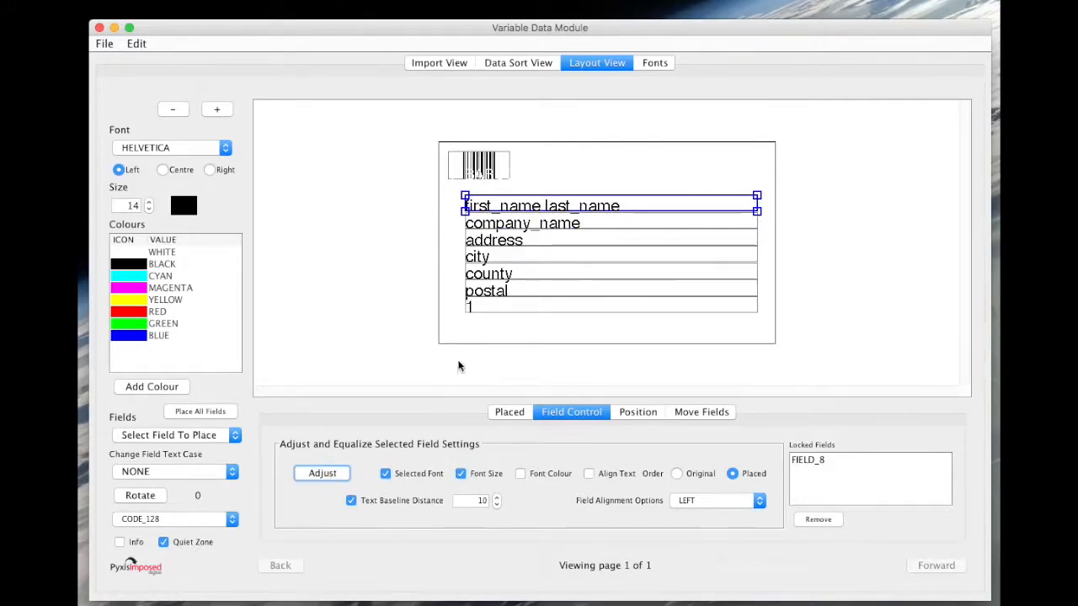
# Move the record number field to the page's top-right corner and right-align it.
pyautogui.click(471, 307)
pyautogui.moveTo(465, 311); pyautogui.dragTo(714, 164)
pyautogui.click(209, 170)
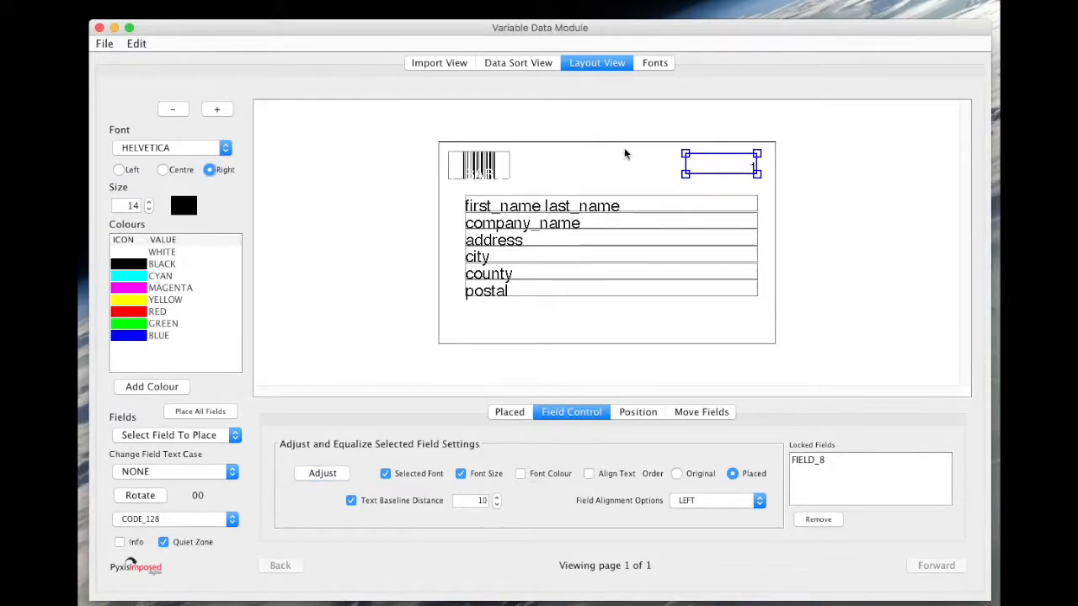
# Lock the record number field and colour it red.
pyautogui.rightClick(704, 167)
pyautogui.click(139, 313)
# Set the record number field's font to Roboto-Bold at 18 pt.
pyautogui.click(173, 147)
pyautogui.scroll(-15, 194, 226)
pyautogui.scroll(-5, 194, 226)
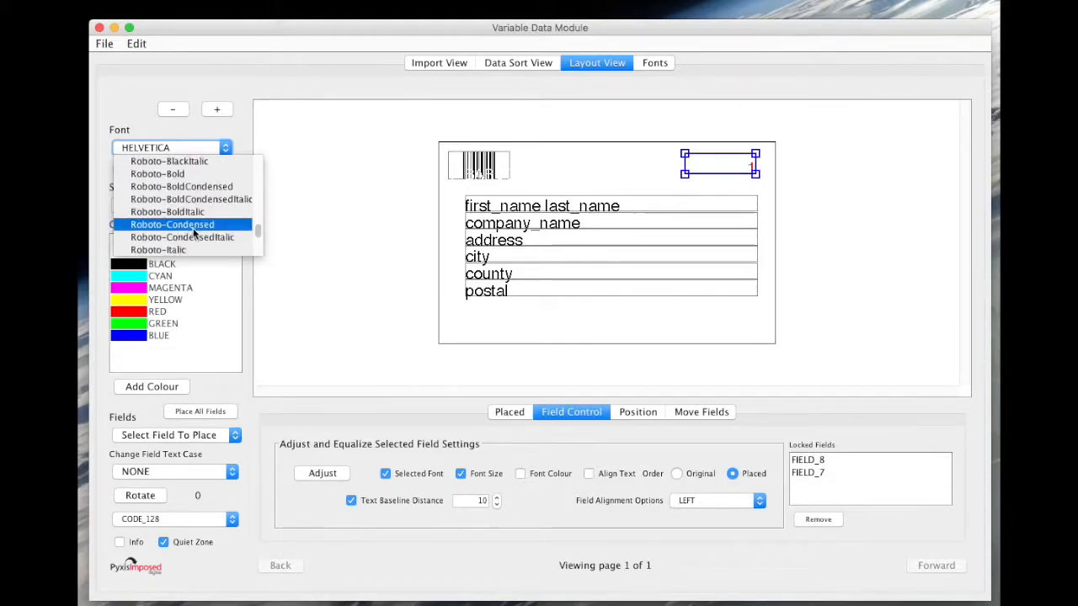
pyautogui.click(160, 173)
pyautogui.click(149, 203)
pyautogui.click(148, 203)
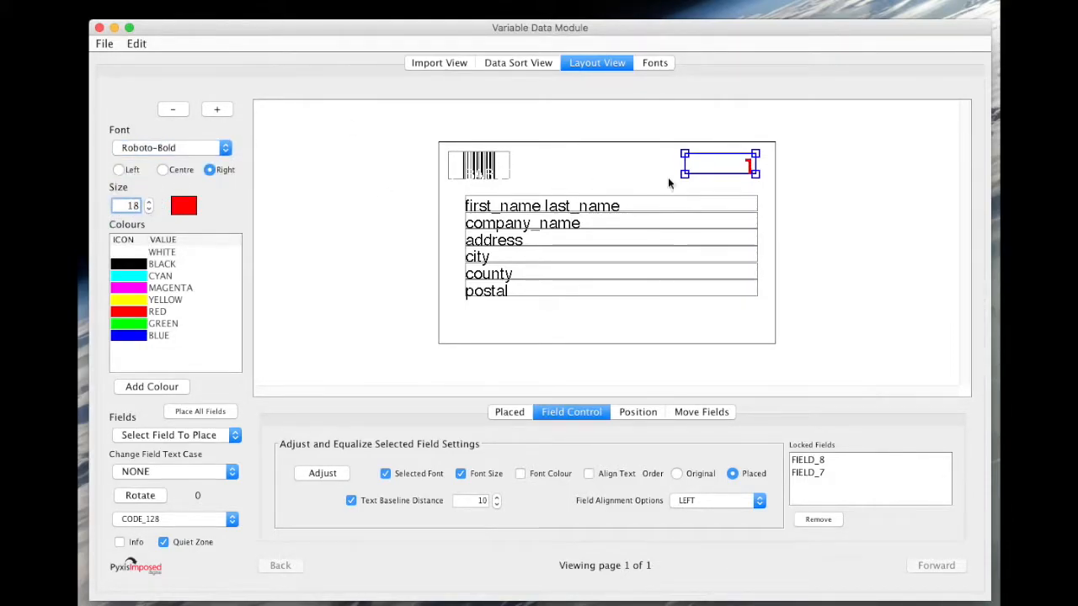
# Set the name field to 15 pt with a text baseline distance of 13 and re-adjust the fields.
pyautogui.click(554, 208)
pyautogui.click(148, 202)
pyautogui.click(497, 498)
pyautogui.click(496, 498)
pyautogui.click(496, 497)
pyautogui.click(323, 474)
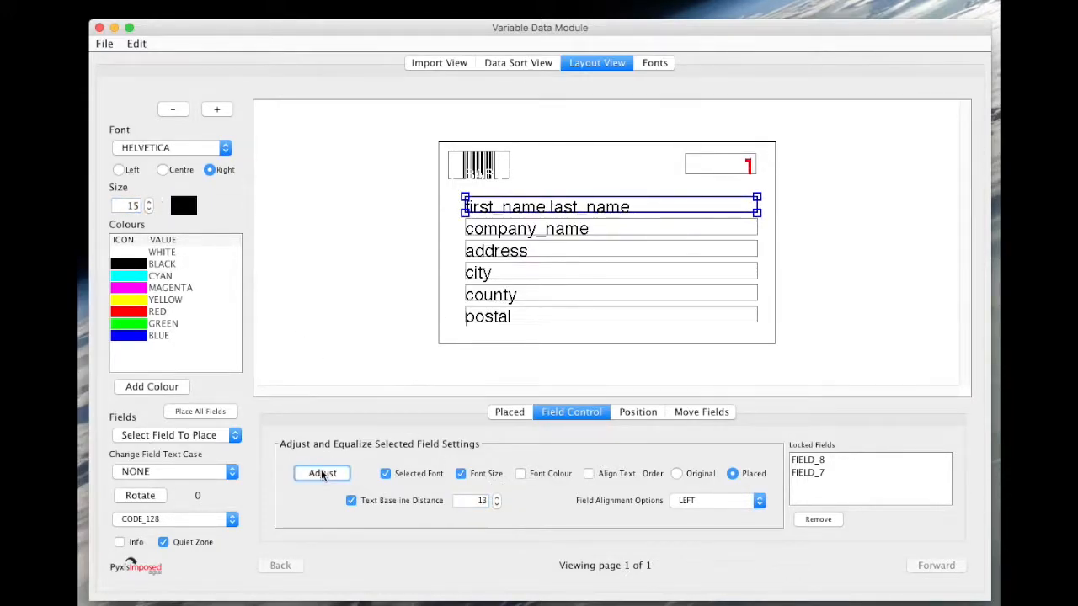
# Widen the name field slightly at both ends and re-adjust the stacked fields to match.
pyautogui.moveTo(482, 203); pyautogui.dragTo(477, 202)
pyautogui.moveTo(751, 212); pyautogui.dragTo(757, 213)
pyautogui.click(322, 473)
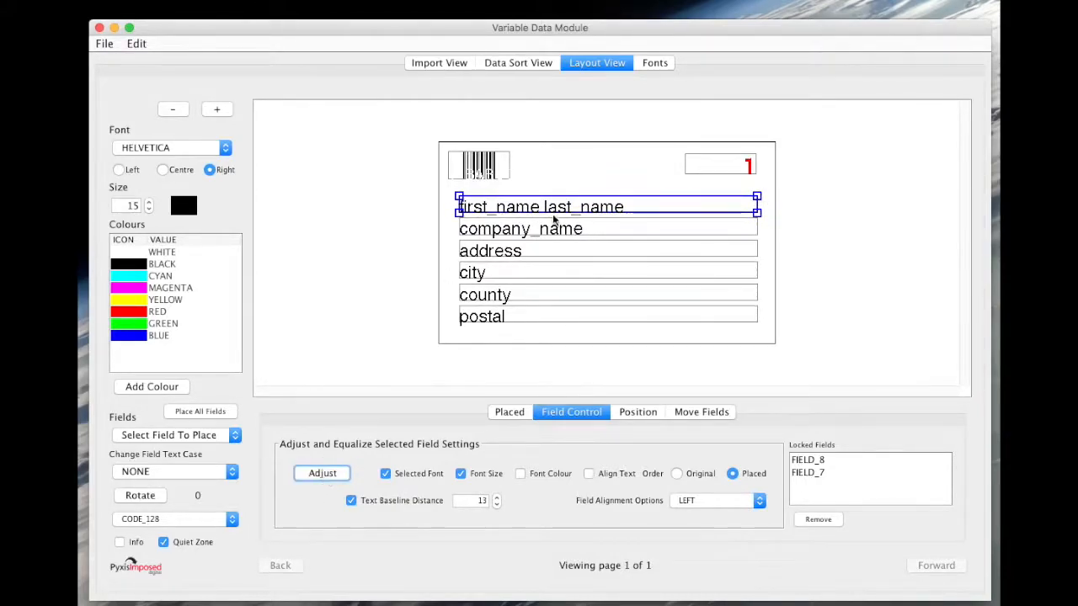
# Make only the name field Helvetica Bold, excluding font from the adjustment, and re-adjust the fields.
pyautogui.click(386, 473)
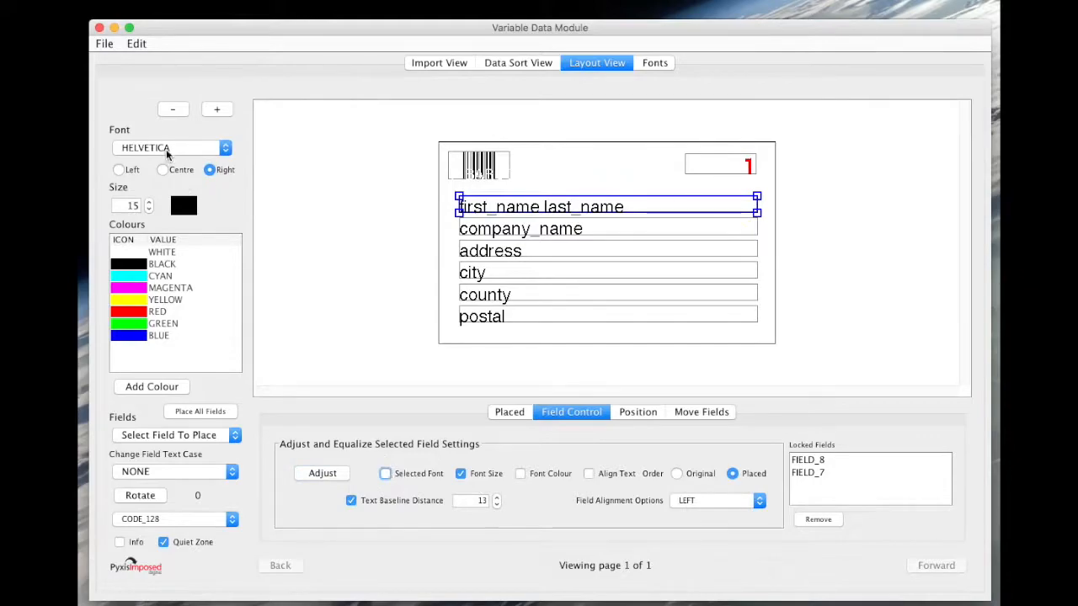
pyautogui.click(169, 148)
pyautogui.click(178, 174)
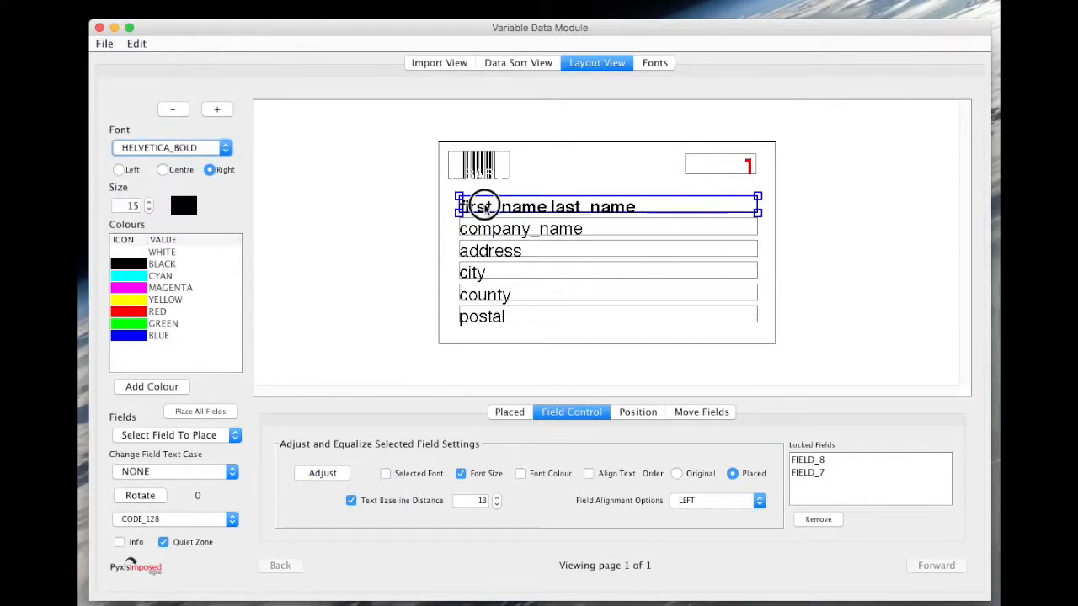
pyautogui.click(323, 474)
pyautogui.rightClick(568, 210)
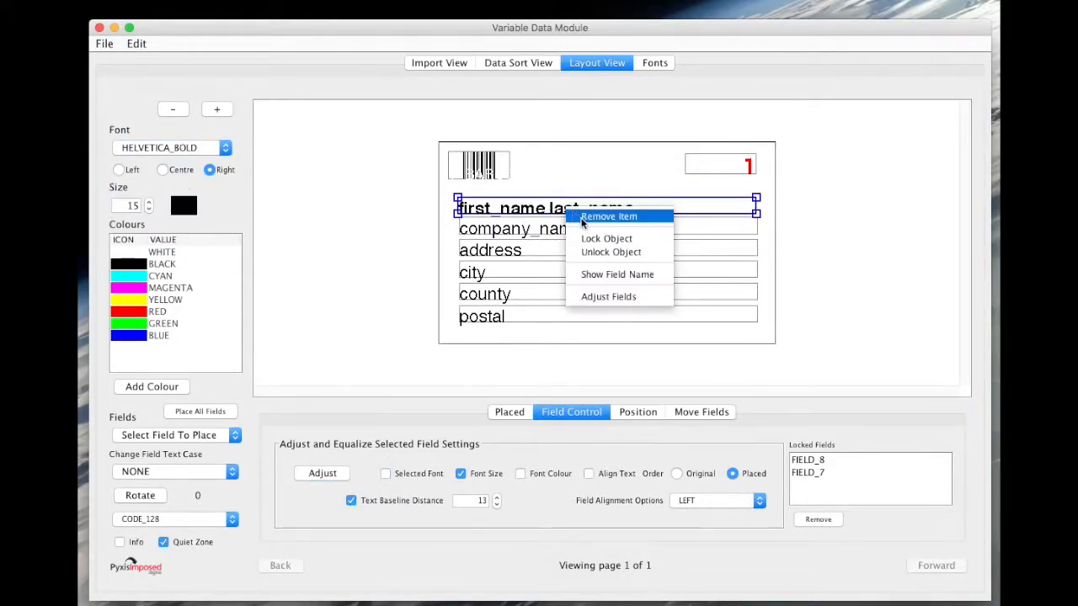
pyautogui.click(596, 299)
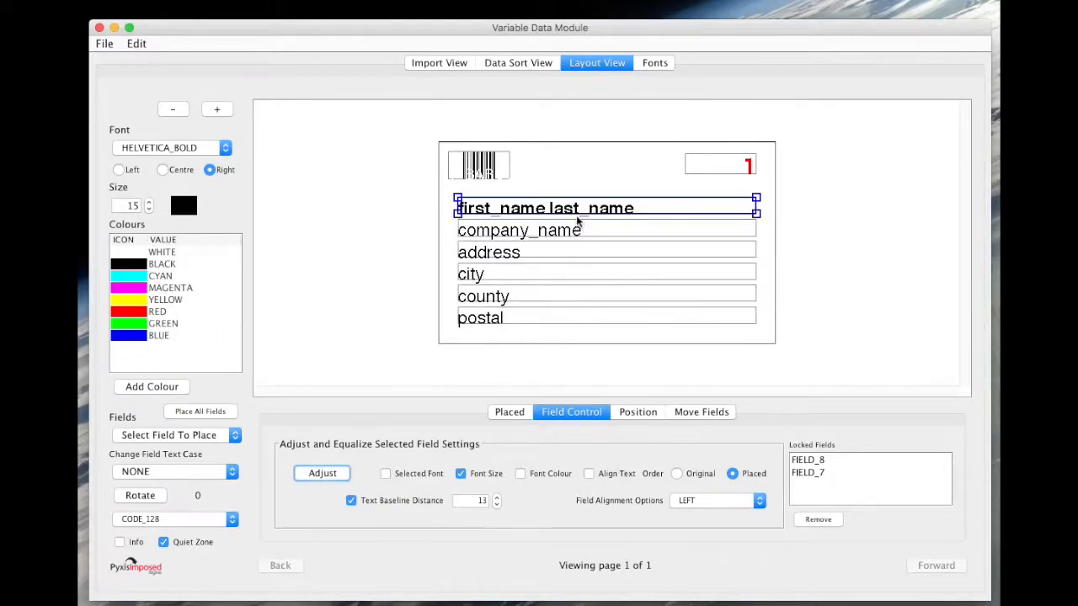
# Merge a sample record to preview the label layout.
pyautogui.click(103, 44)
pyautogui.click(132, 101)
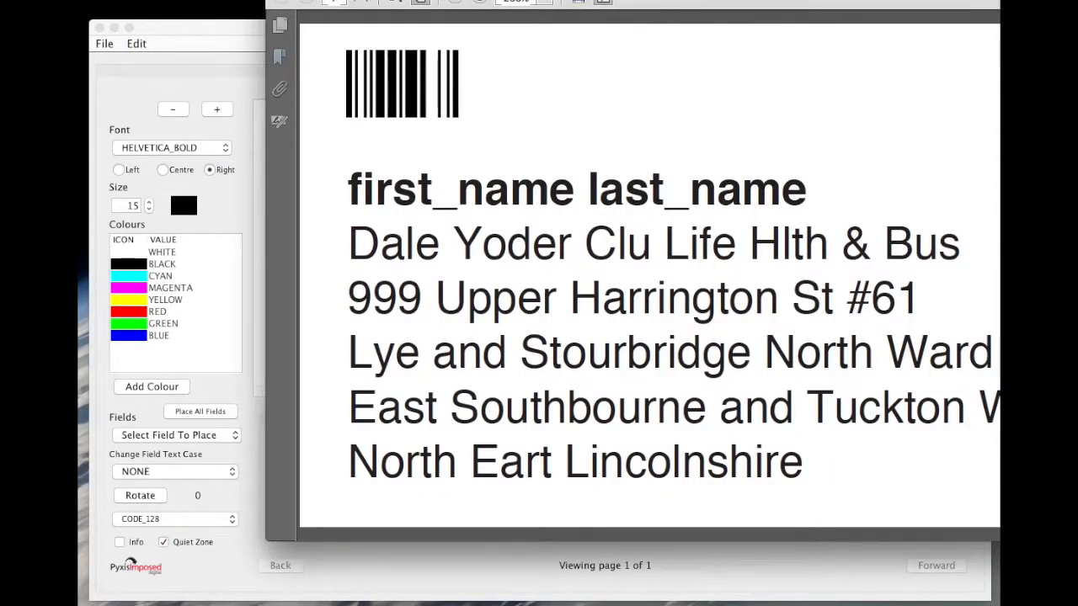
pyautogui.moveTo(630, 0); pyautogui.dragTo(458, 13)
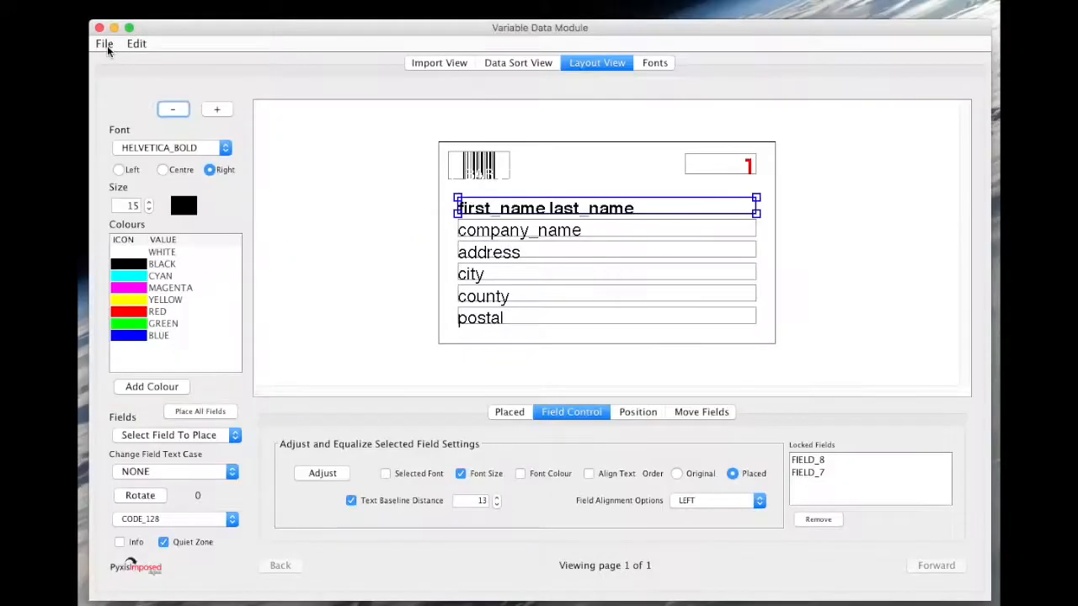
# Enable Blank original and Reverse Data in the PDF output set options and apply the values.
pyautogui.click(509, 412)
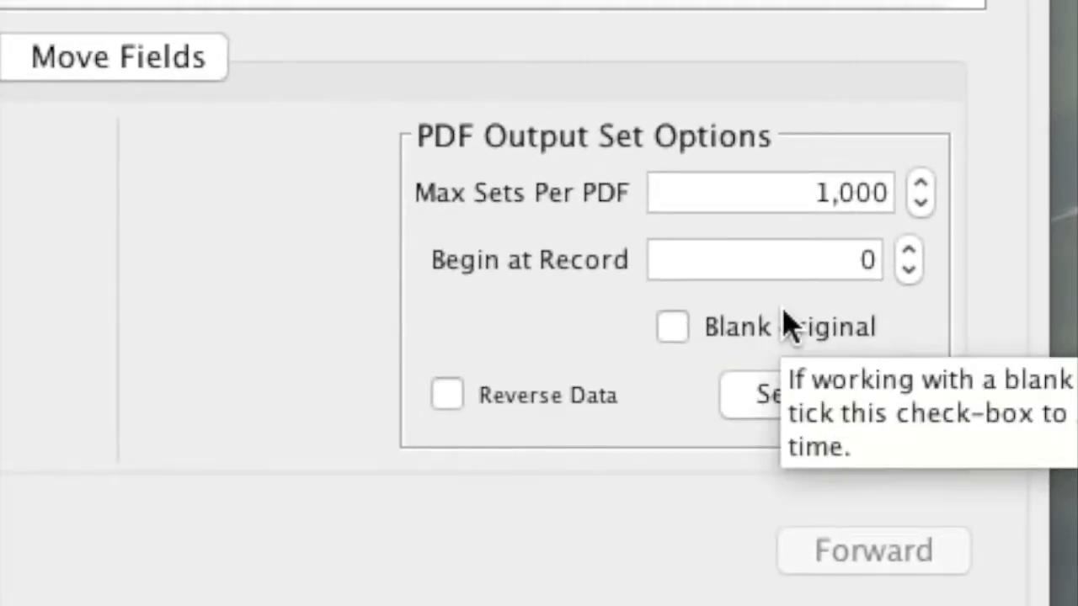
pyautogui.click(678, 330)
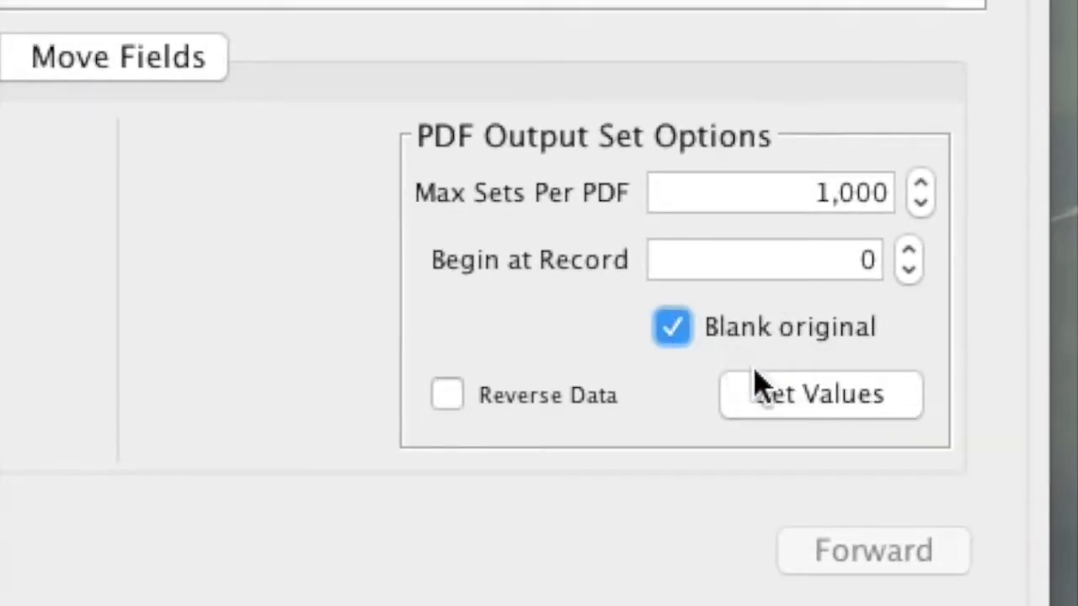
pyautogui.click(779, 412)
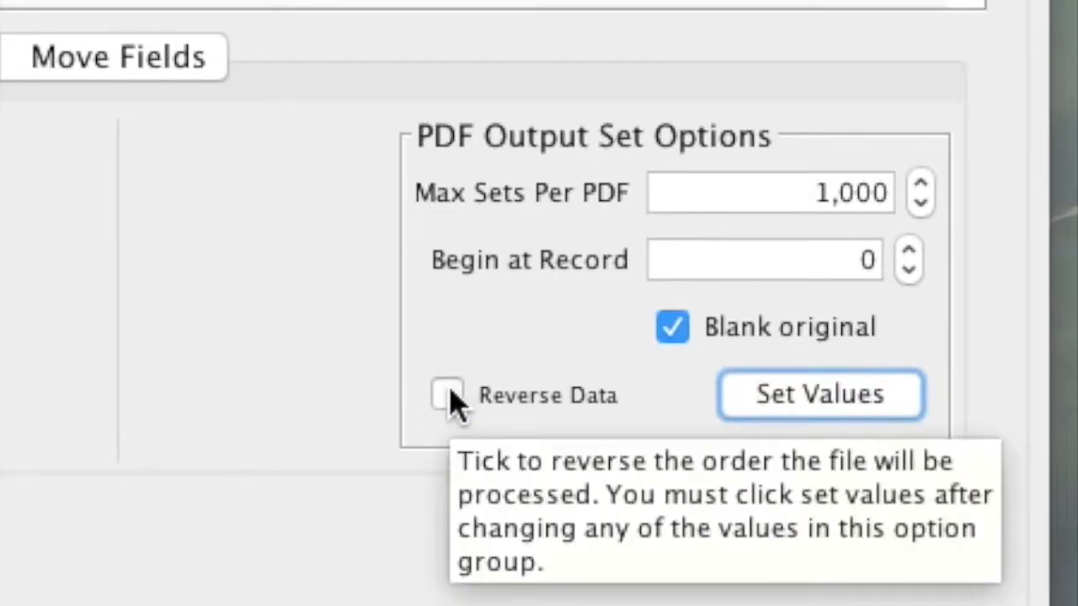
pyautogui.click(447, 396)
pyautogui.click(832, 402)
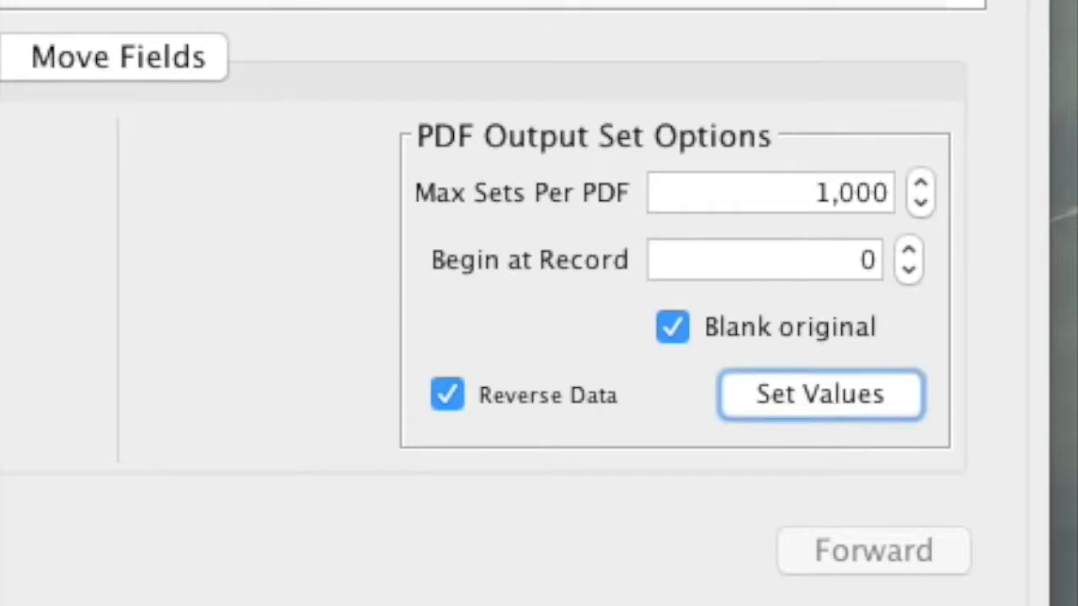
# Merge all records into the output PDF.
pyautogui.click(106, 43)
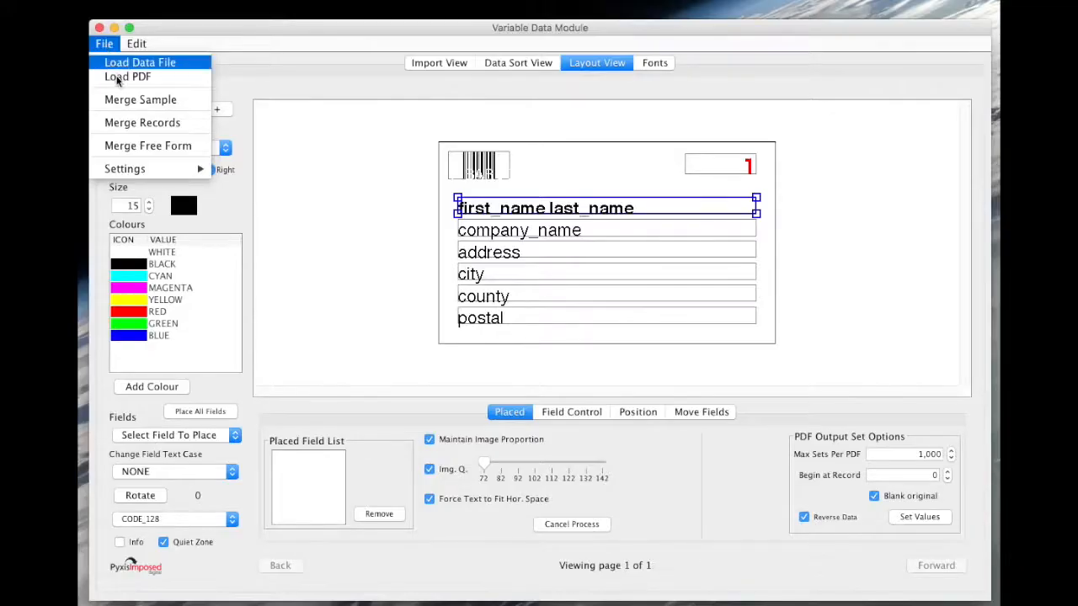
pyautogui.click(133, 126)
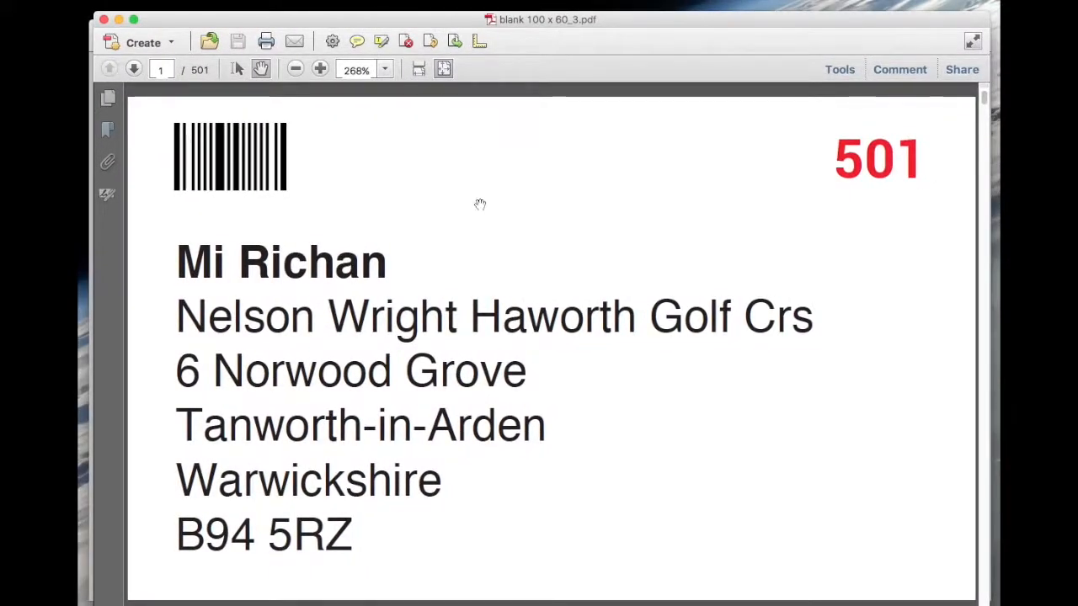
# Scroll through the merged PDF's pages to check the records.
pyautogui.scroll(-5, 477, 248)
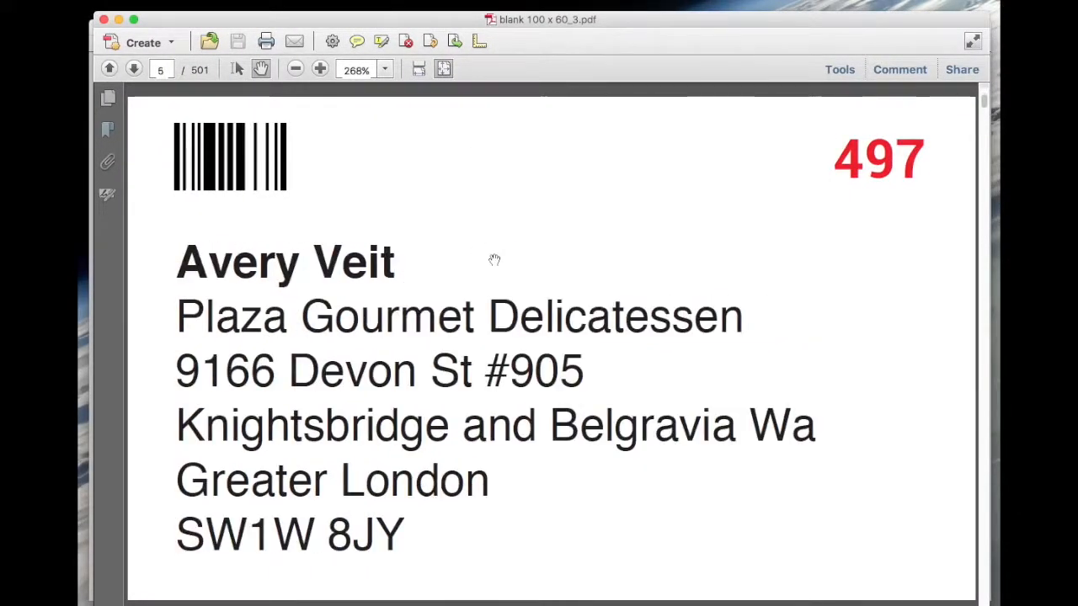
pyautogui.scroll(-9, 497, 262)
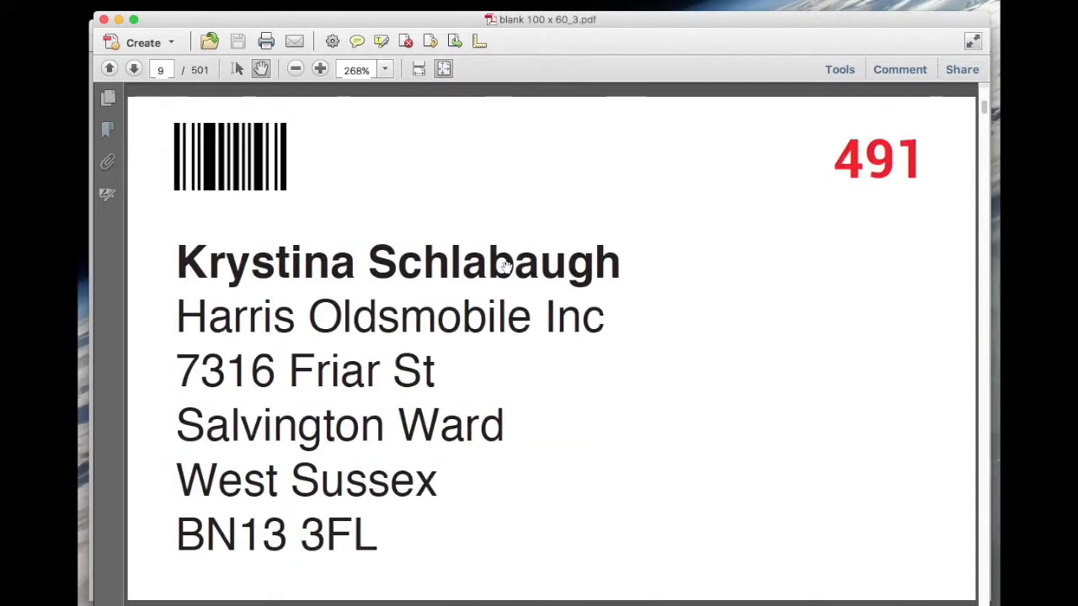
pyautogui.scroll(-5, 505, 266)
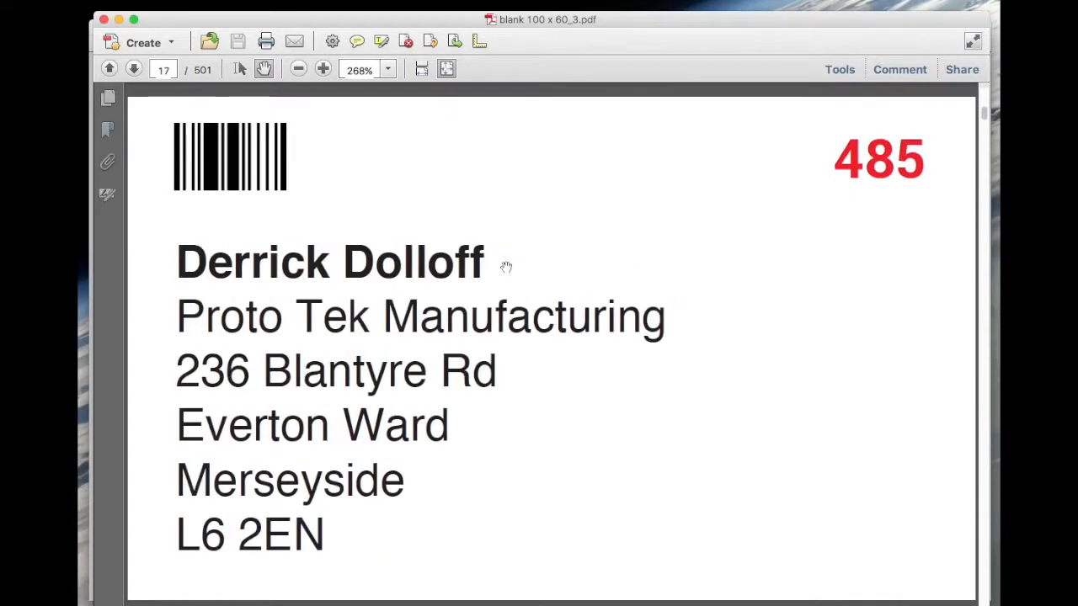
pyautogui.scroll(-9, 505, 266)
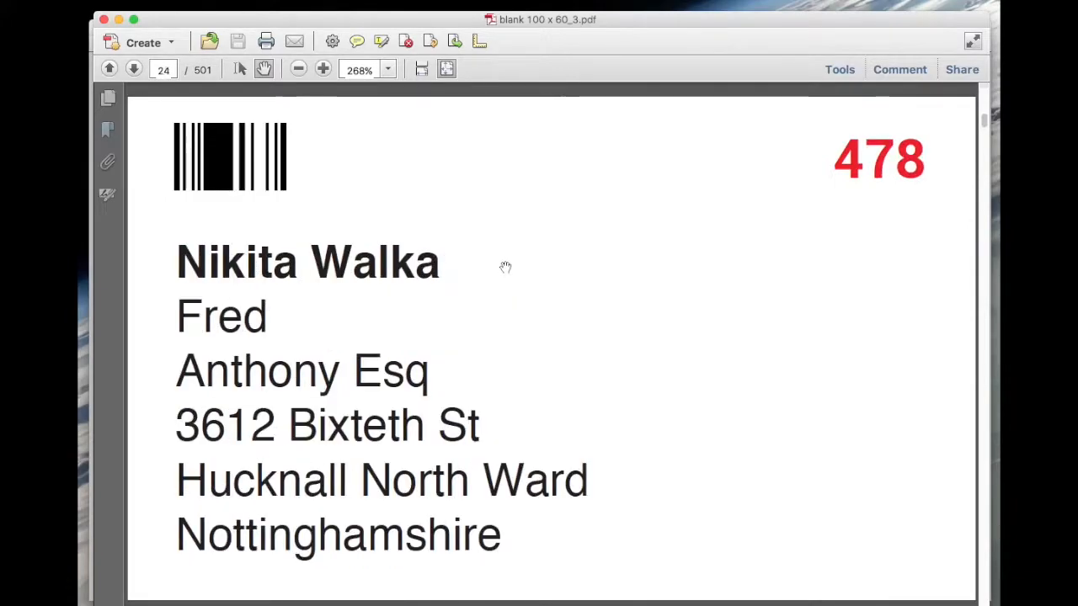
pyautogui.scroll(-4, 505, 266)
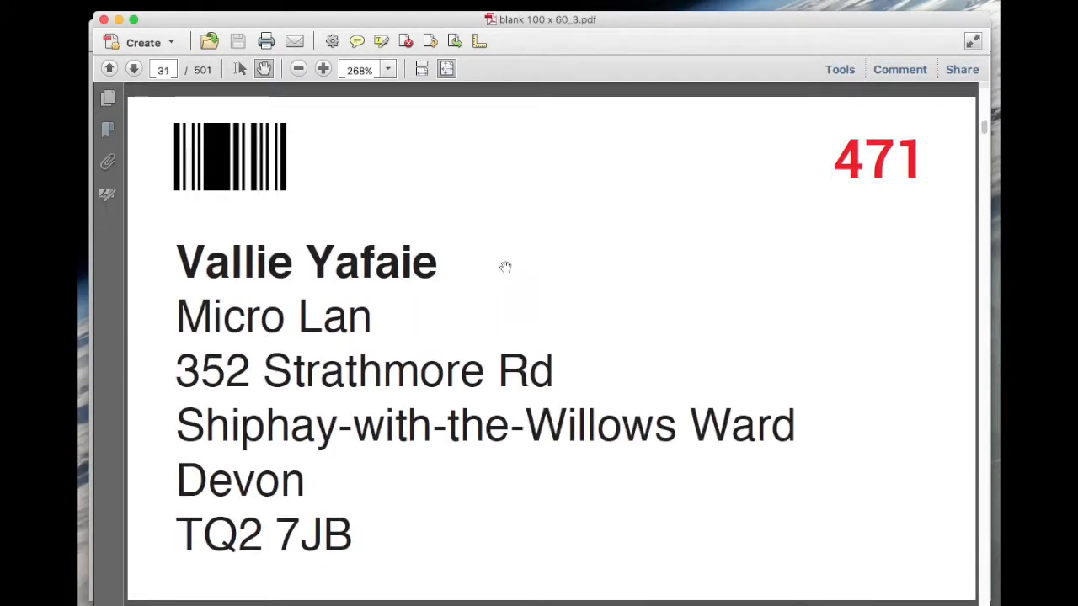
# Close the merged PDF and open blank 100 x 60_3.pdf from the 4805 Samples folder.
pyautogui.click(104, 18)
pyautogui.click(109, 18)
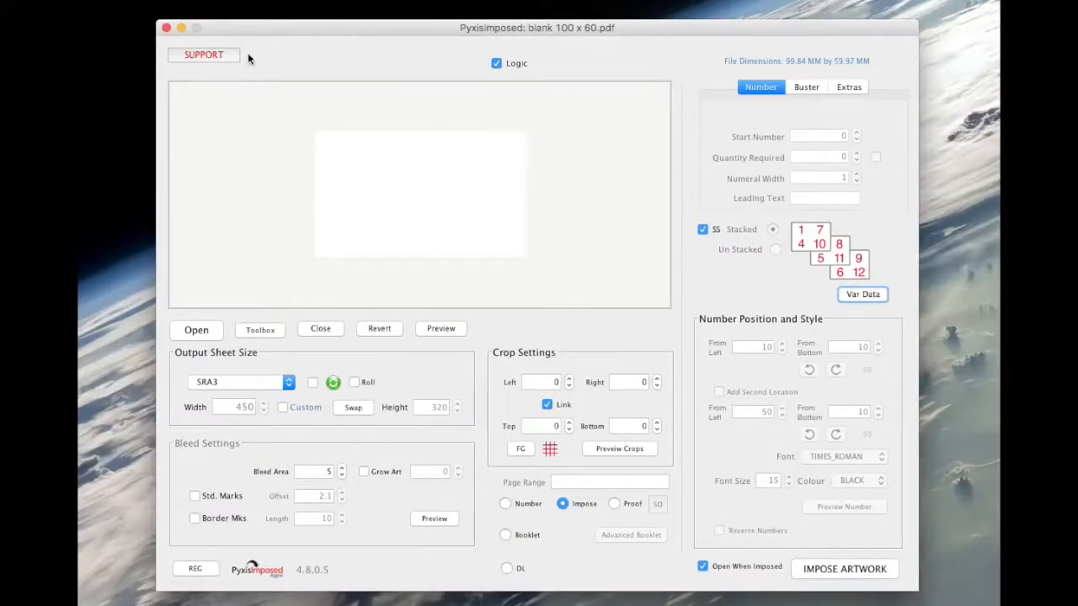
pyautogui.click(196, 331)
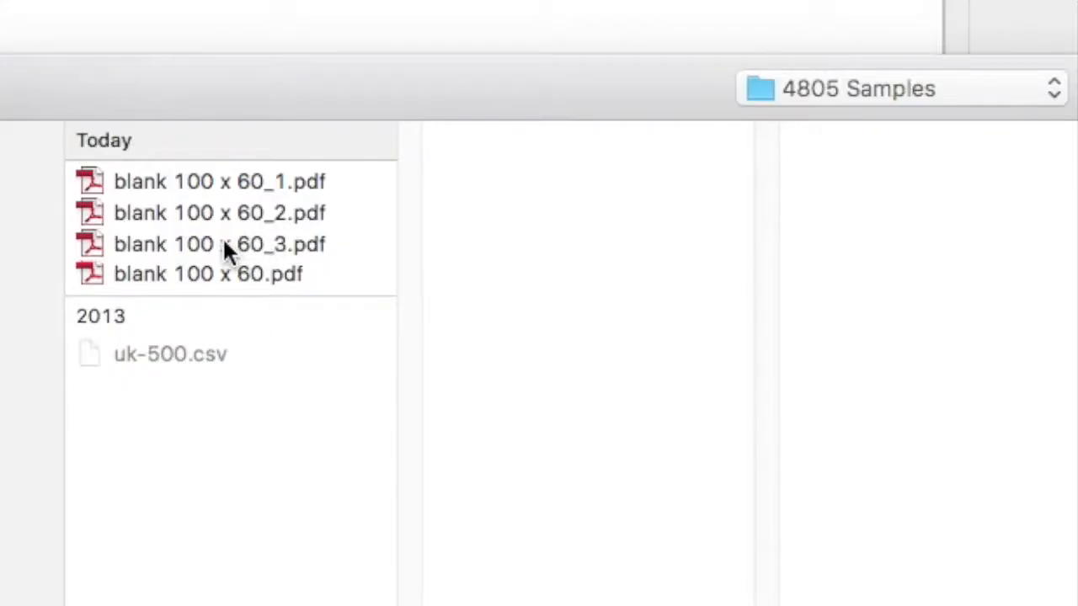
pyautogui.click(224, 243)
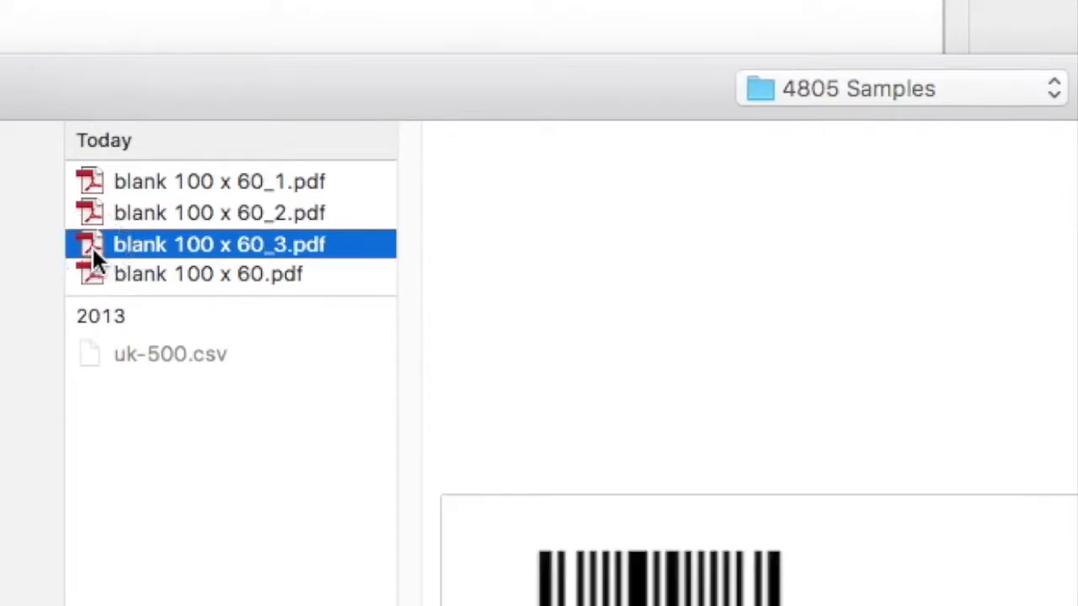
pyautogui.doubleClick(92, 246)
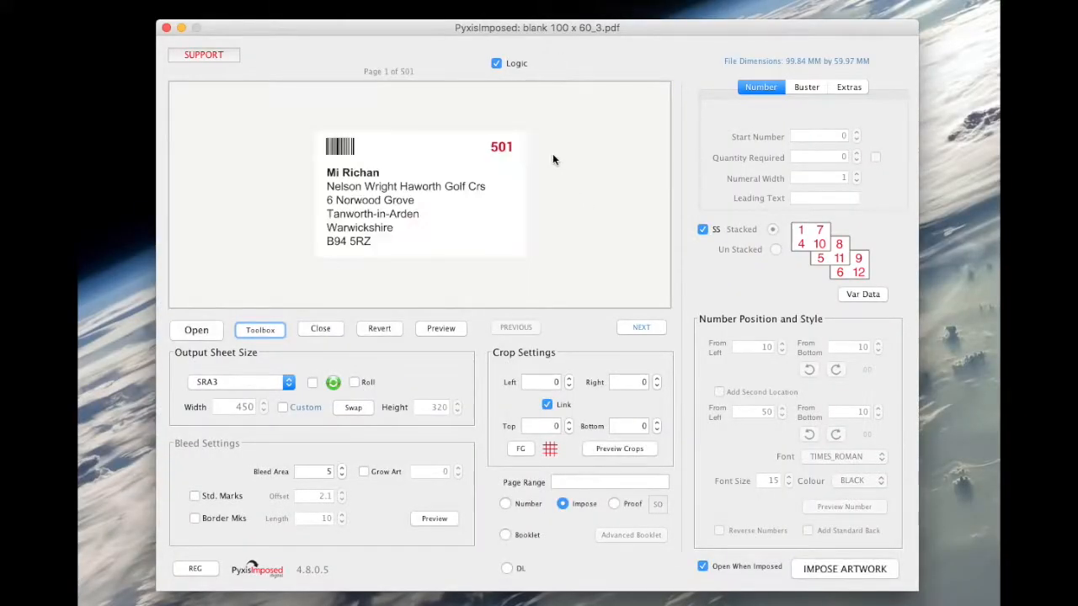
# Set the output sheet size to A4 and tick the option beside it.
pyautogui.moveTo(371, 27); pyautogui.dragTo(349, 38)
pyautogui.click(234, 397)
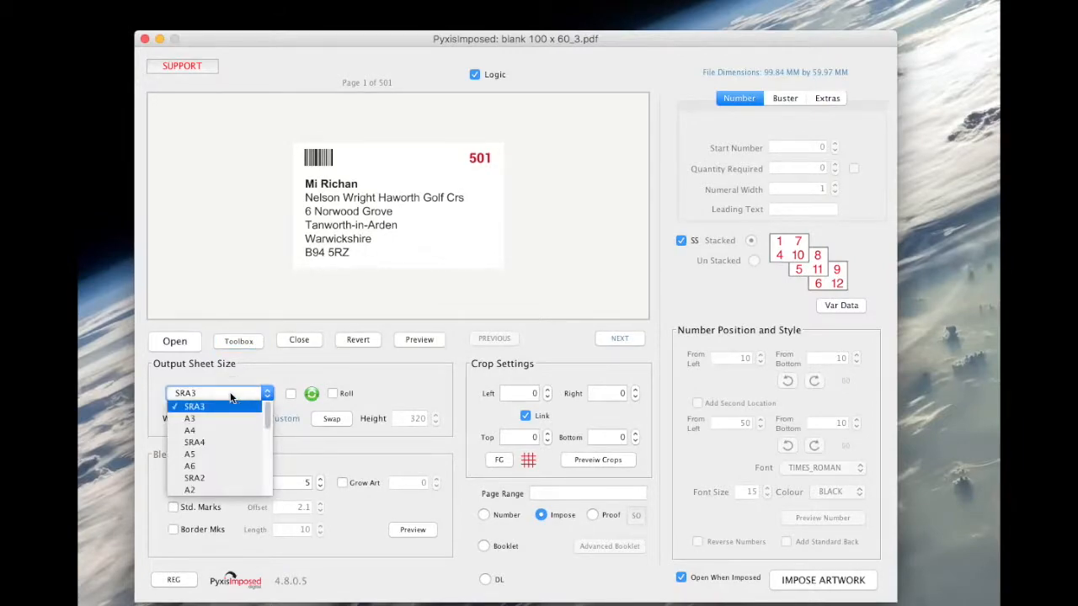
pyautogui.click(202, 427)
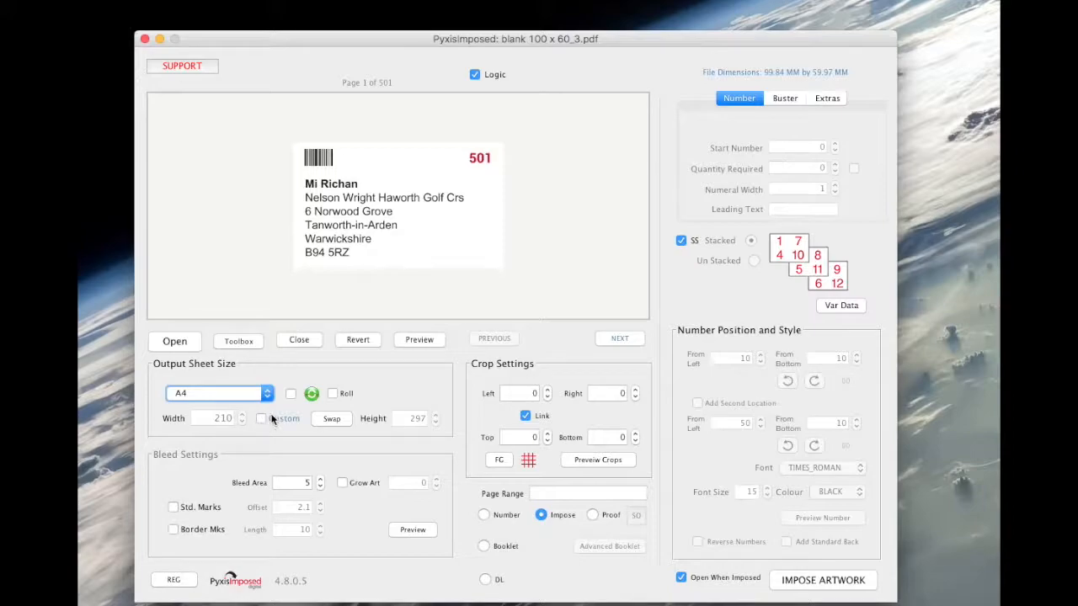
pyautogui.click(290, 395)
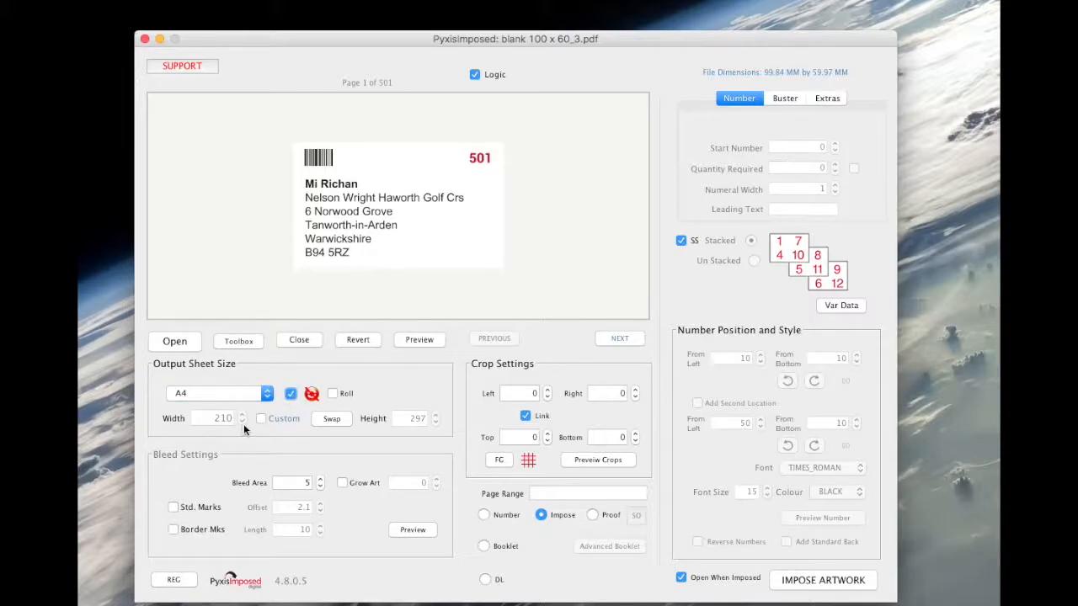
# Enable Use Fixed Gutters with a fixed horizontal gutter of 2 and save the gutter settings.
pyautogui.click(499, 461)
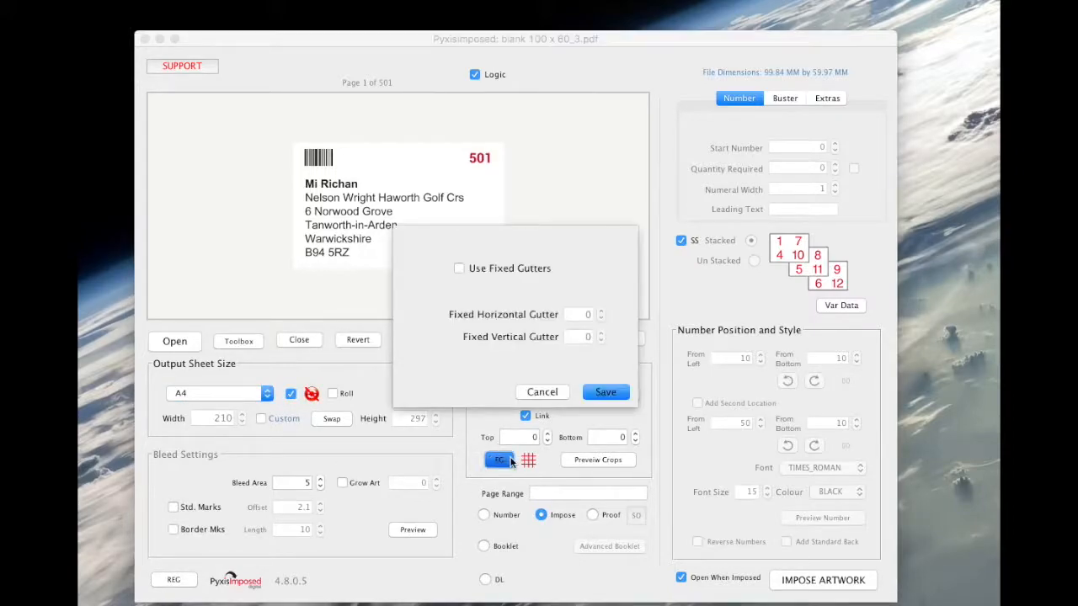
pyautogui.click(459, 269)
pyautogui.click(603, 313)
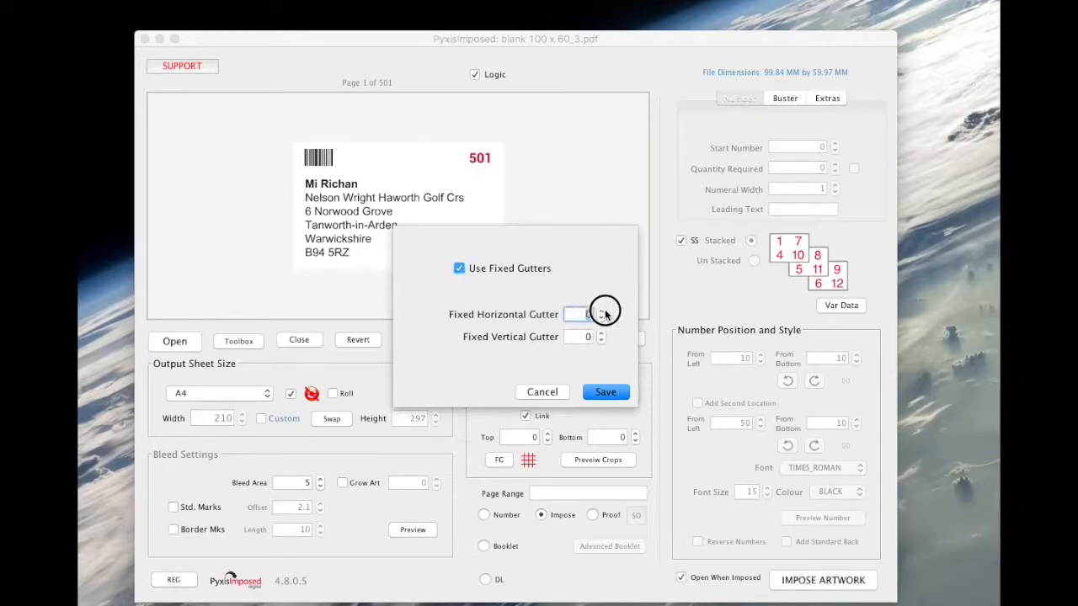
pyautogui.write('2')
pyautogui.press('Tab')
pyautogui.click(603, 393)
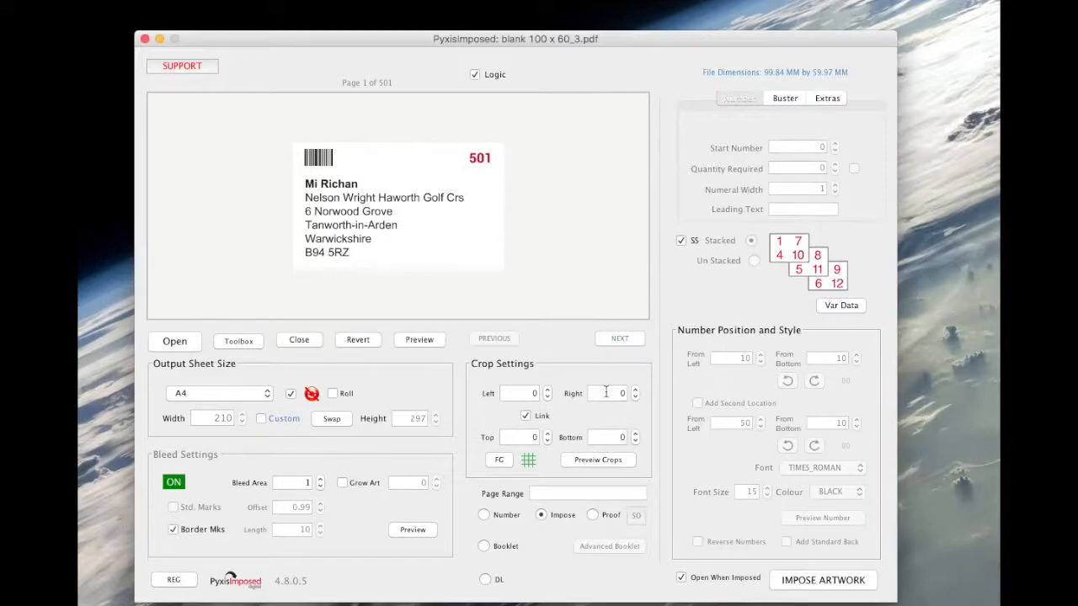
# Switch to Proof mode and enable single-sided stacking in the stacking options.
pyautogui.click(594, 516)
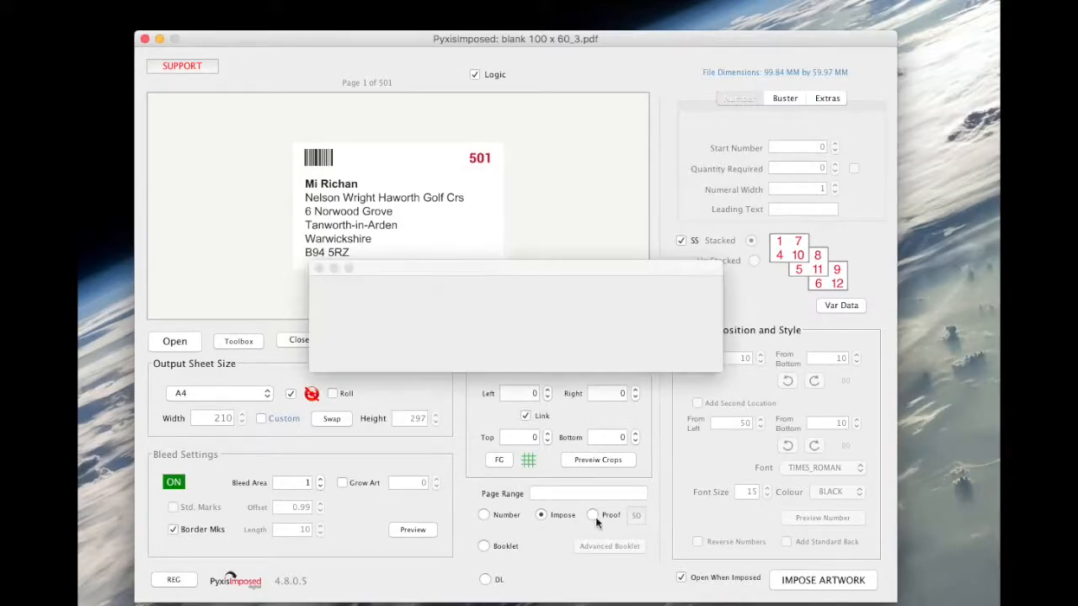
pyautogui.click(593, 514)
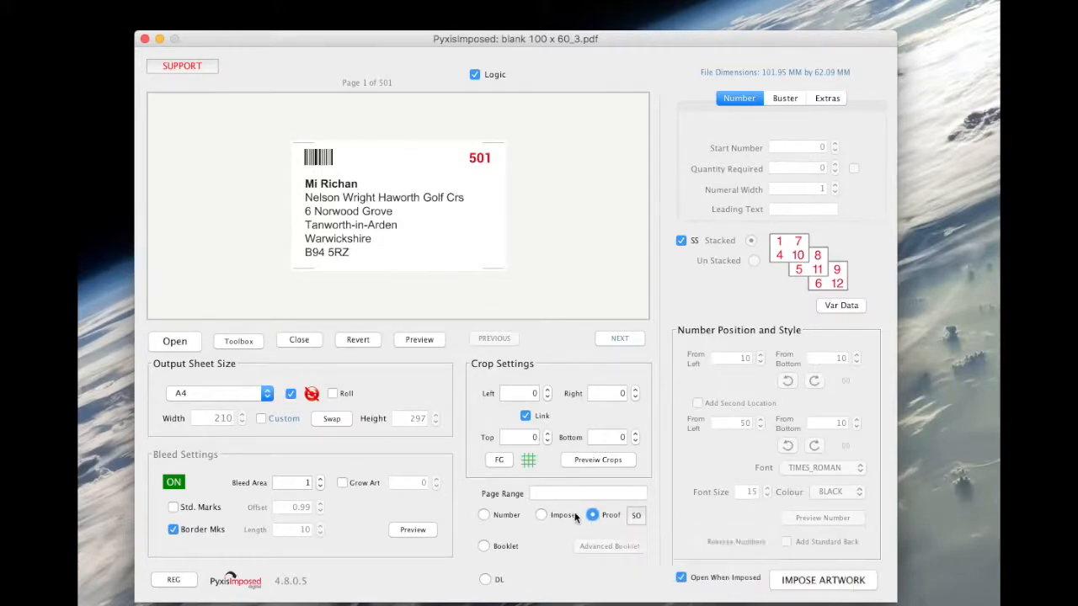
pyautogui.click(636, 515)
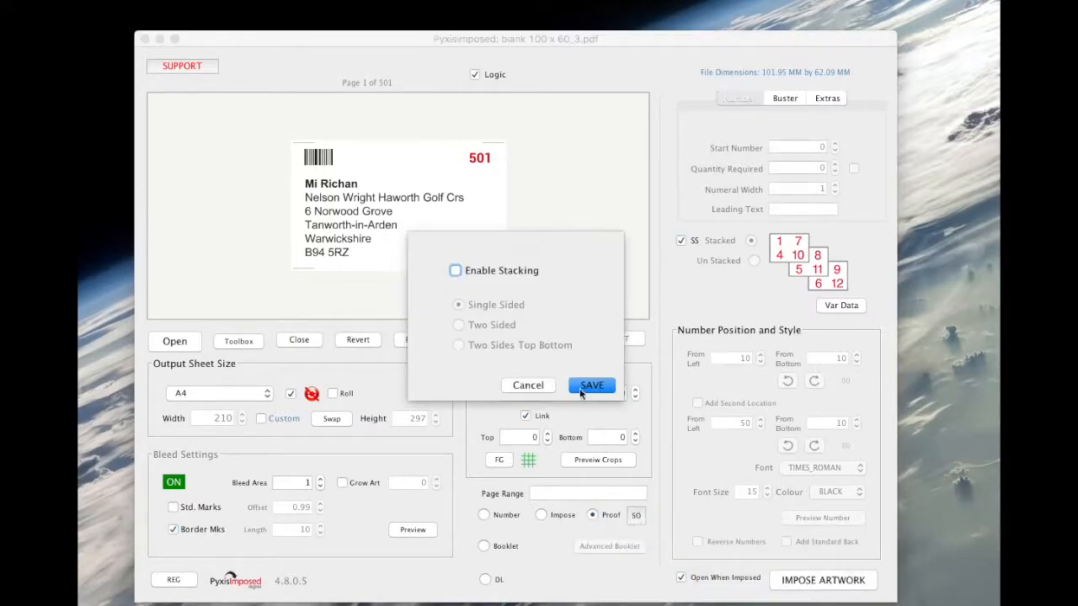
pyautogui.click(456, 270)
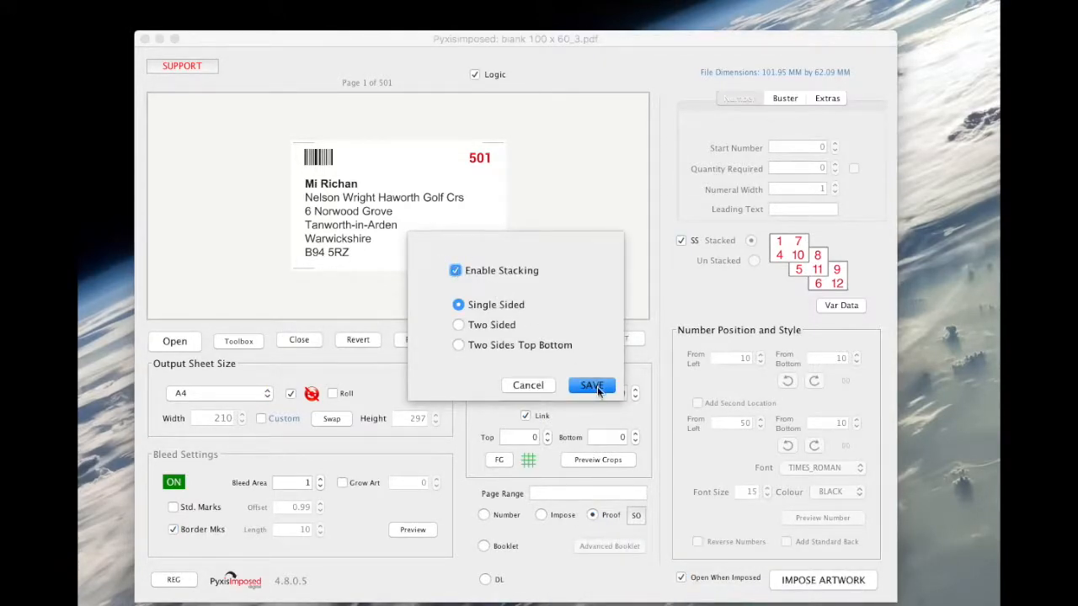
pyautogui.click(592, 387)
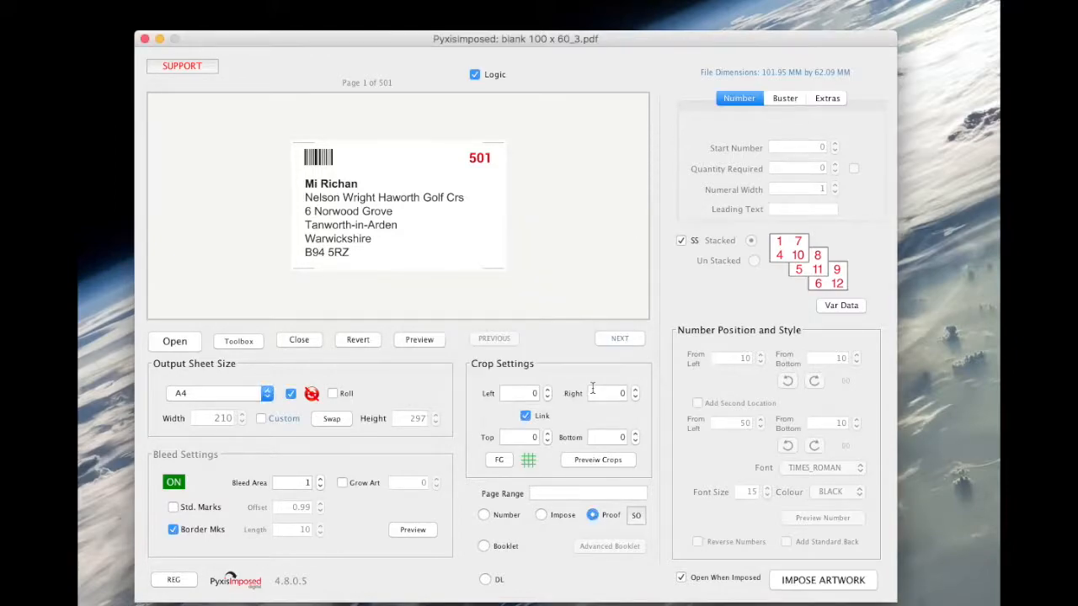
# Impose the artwork and browse the imposed sheets through page thumbnails at a larger zoom.
pyautogui.click(803, 586)
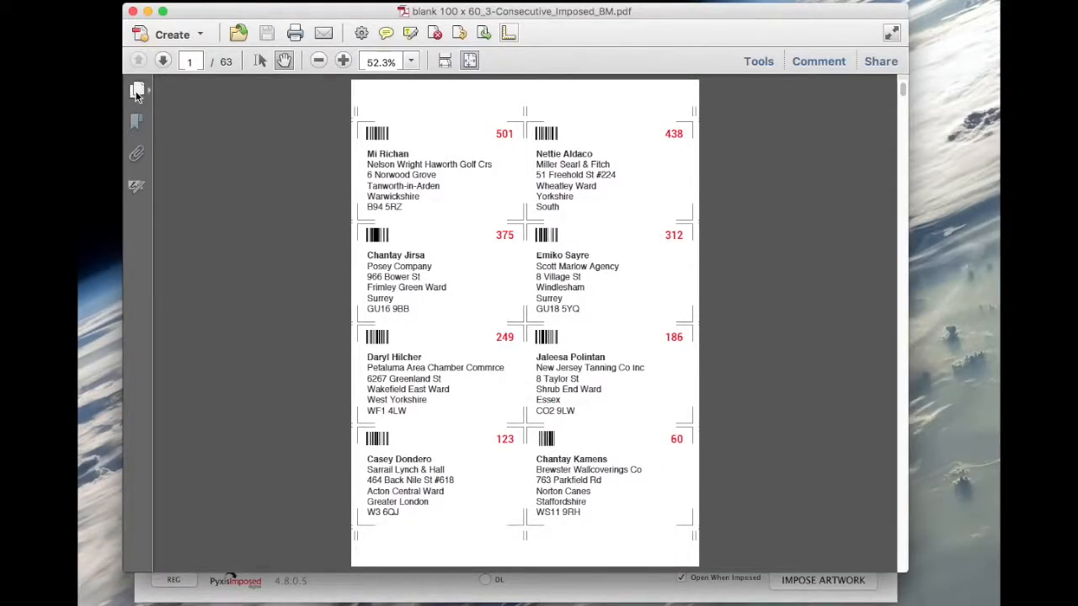
pyautogui.click(136, 91)
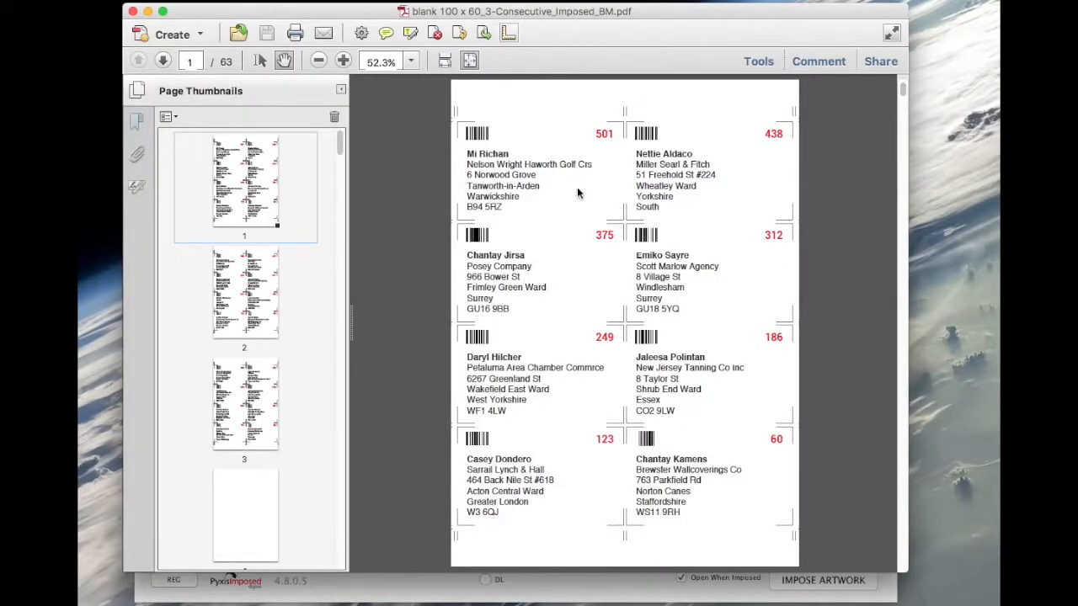
pyautogui.click(342, 60)
pyautogui.click(343, 59)
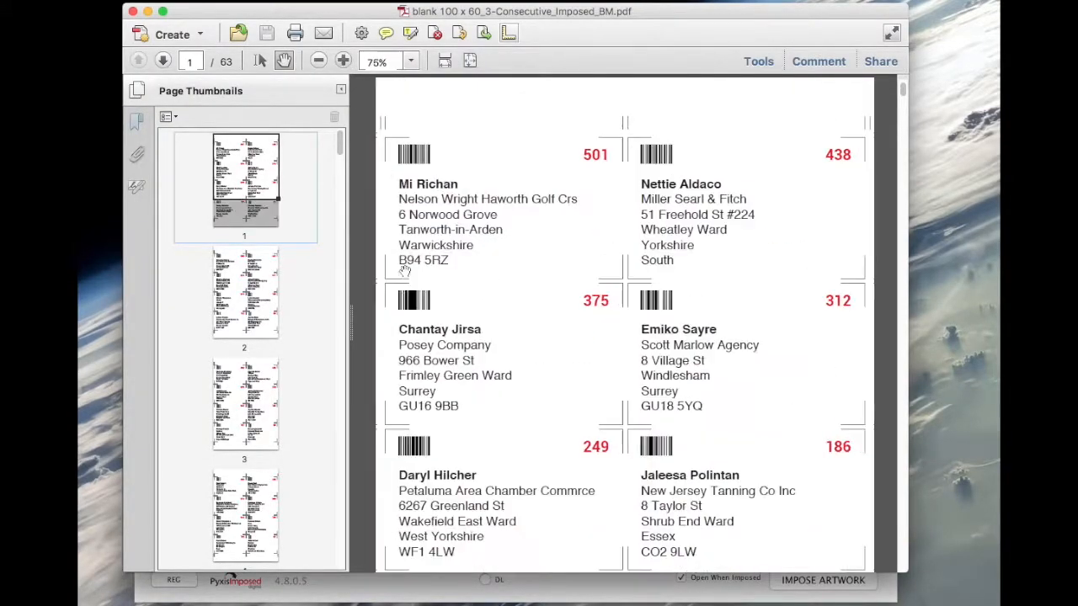
pyautogui.click(270, 303)
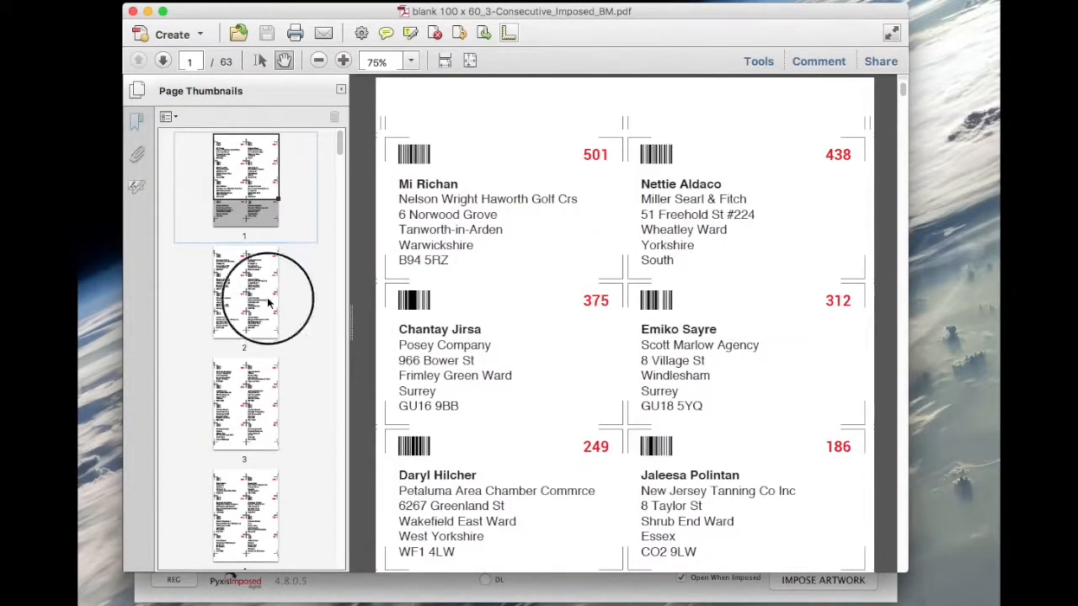
pyautogui.click(266, 404)
pyautogui.click(251, 500)
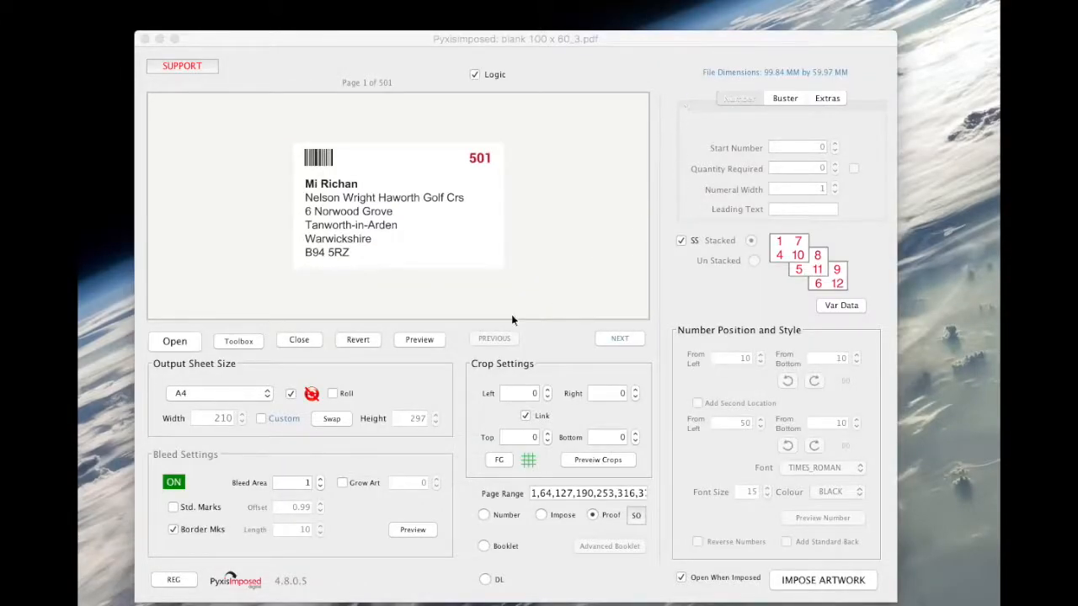
# Set the border marks length to 0 and impose the artwork again.
pyautogui.click(192, 529)
pyautogui.click(173, 528)
pyautogui.doubleClick(303, 528)
pyautogui.write('0')
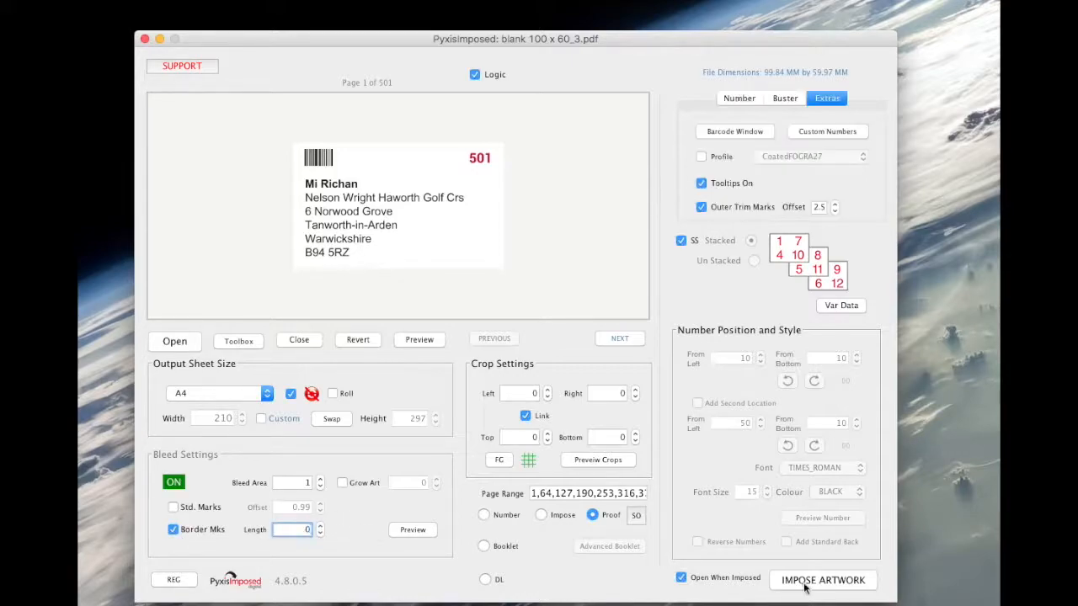
pyautogui.click(805, 581)
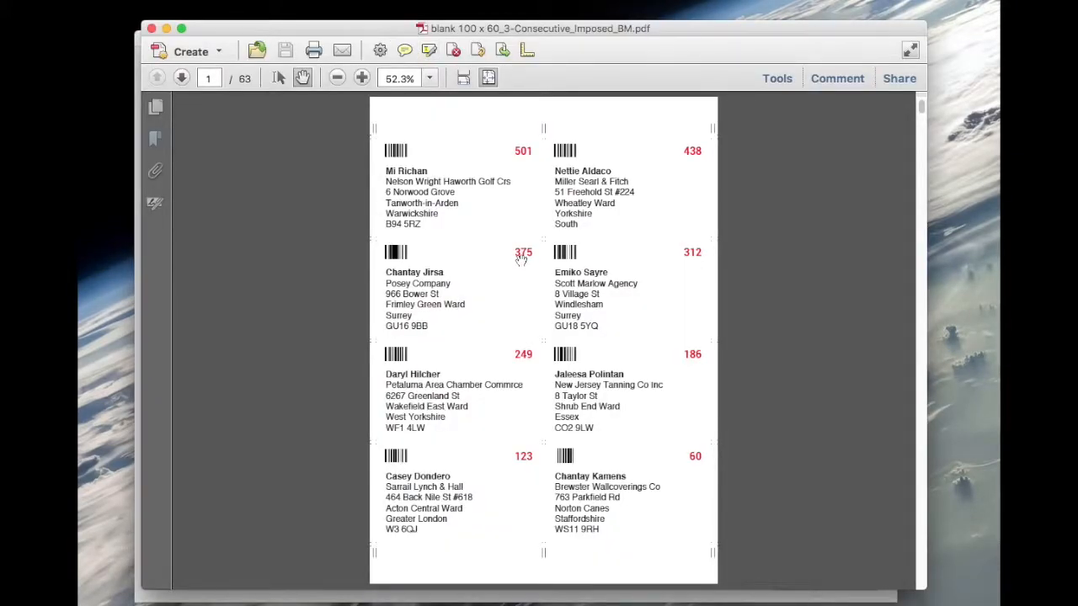
# Page through the imposed PDF's sheets to check the stacked record order, then close it.
pyautogui.press('Right')
pyautogui.press('Right')
pyautogui.press('Right')
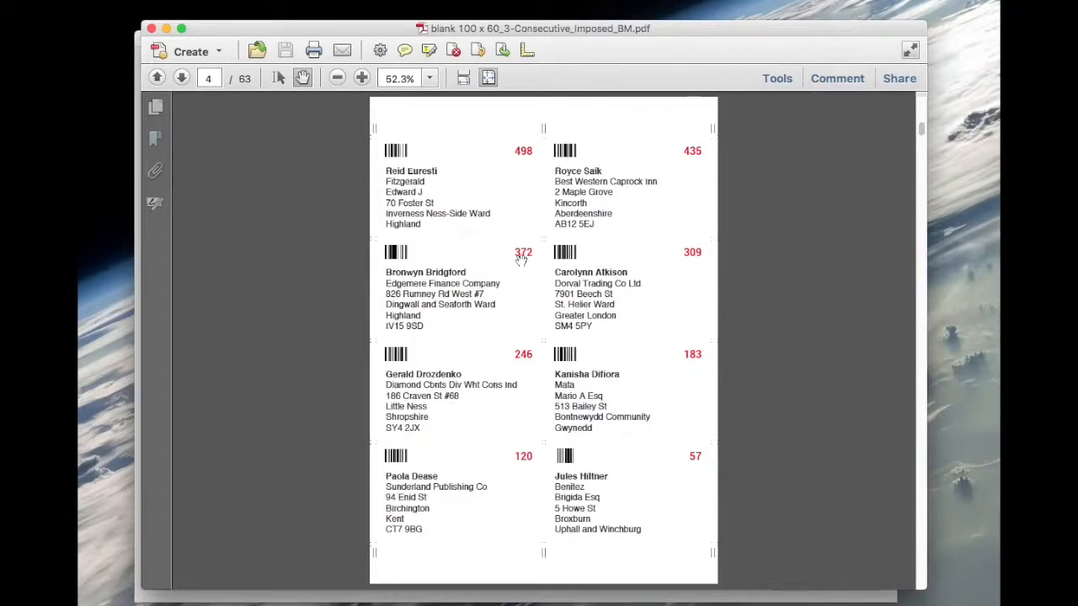
pyautogui.press('Right')
pyautogui.press('Right')
pyautogui.press('Right')
pyautogui.press('Right')
pyautogui.press('Right')
pyautogui.press('Right')
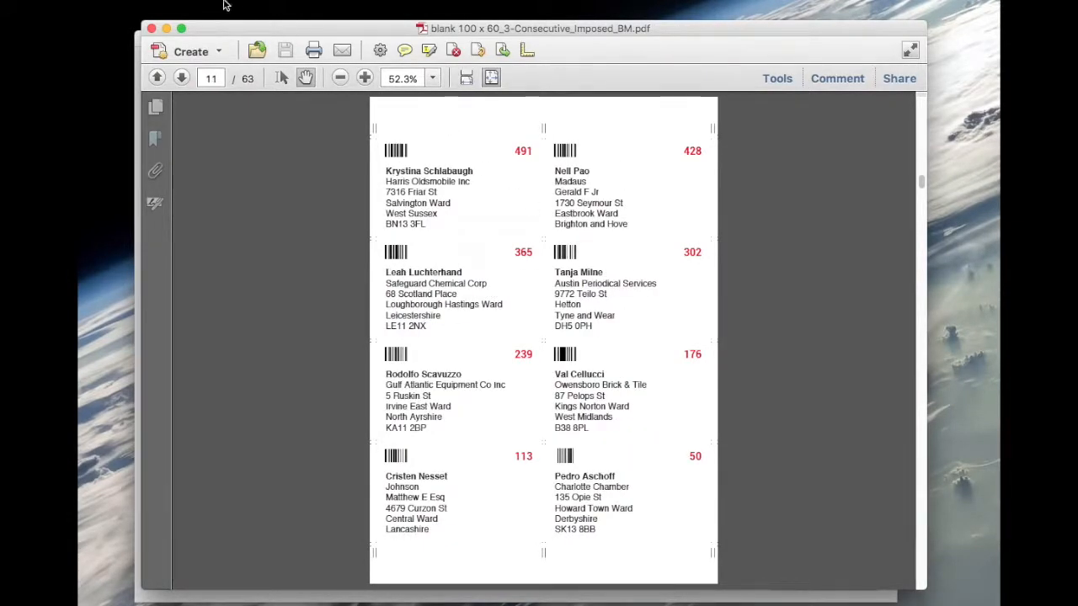
pyautogui.click(151, 29)
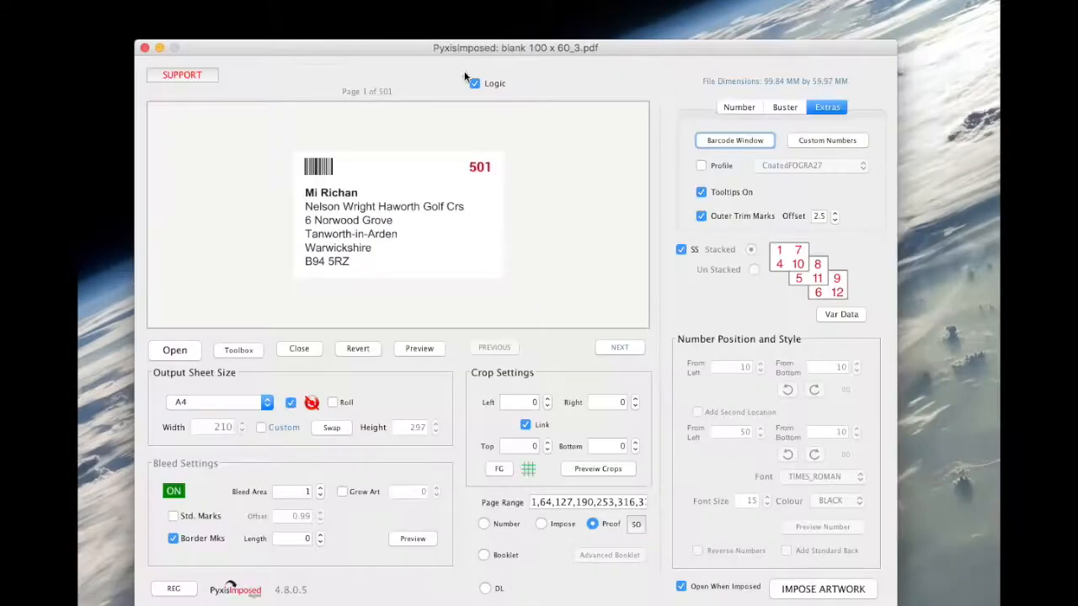
# Turn off SS Stacked and close the artwork file.
pyautogui.click(680, 249)
pyautogui.click(299, 349)
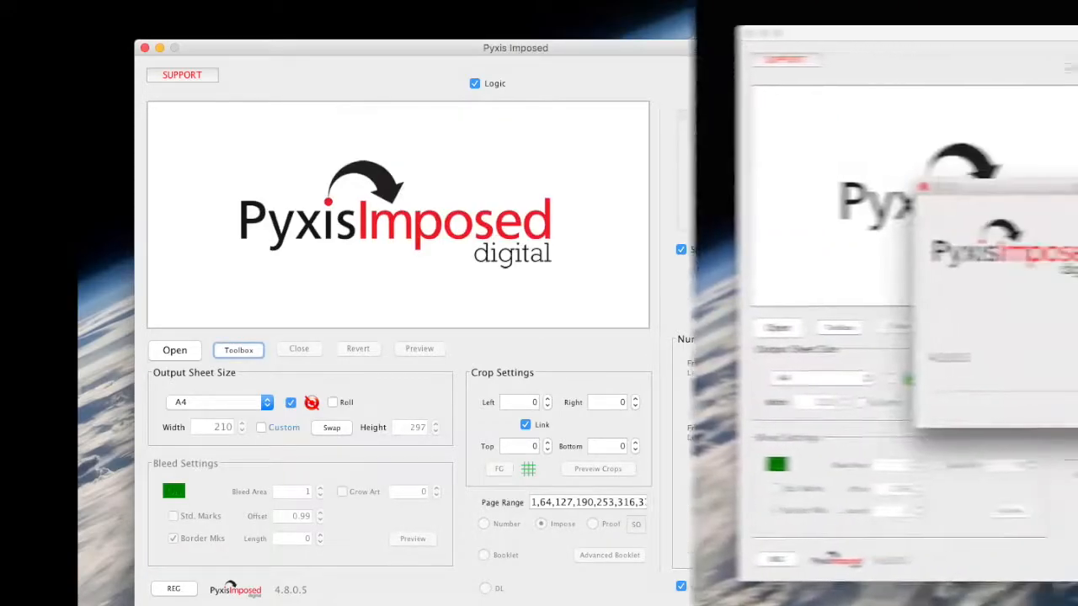